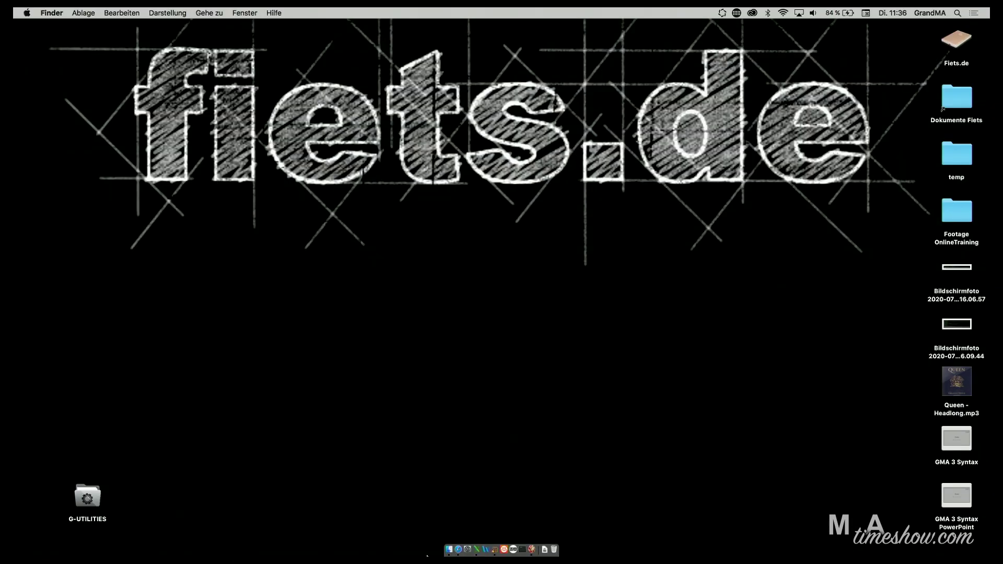
Step: Download the OS X 64-bit version of REAPER from reaper.fm in Safari
{"action": "left_click", "coordinate": [457, 549]}
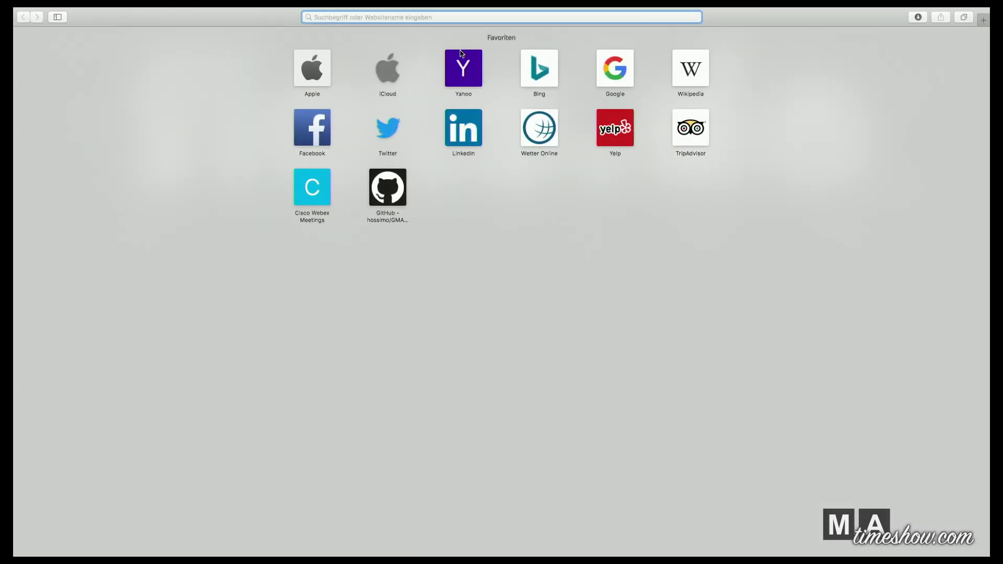
{"action": "type", "text": "reaper.fm"}
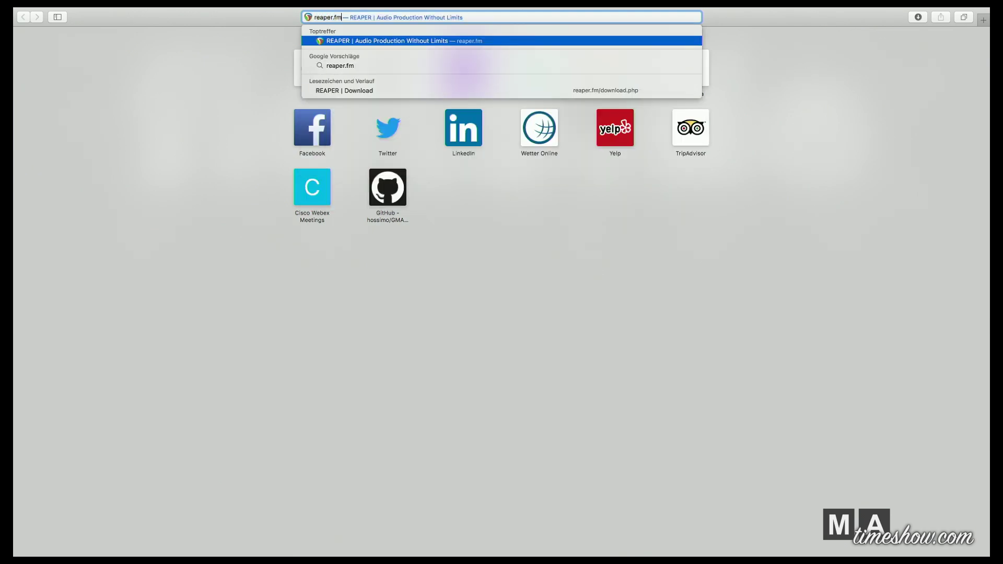
{"action": "key", "text": "Return"}
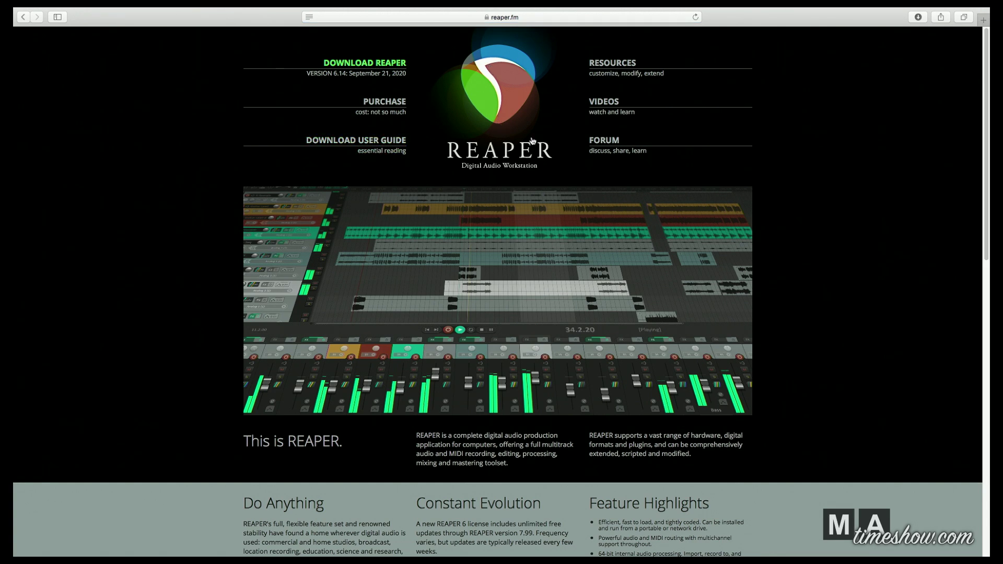
{"action": "left_click", "coordinate": [393, 67]}
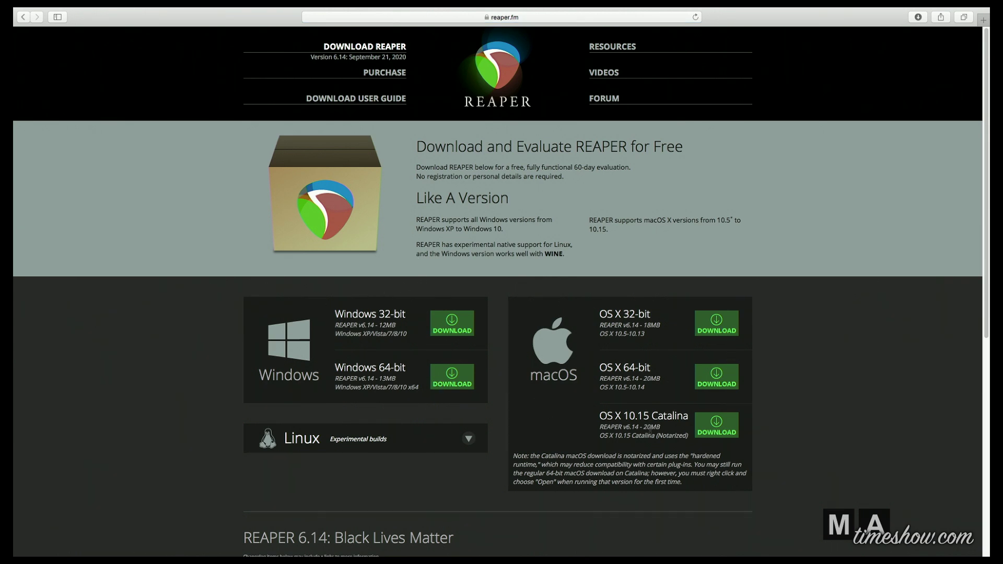
{"action": "left_click", "coordinate": [720, 375]}
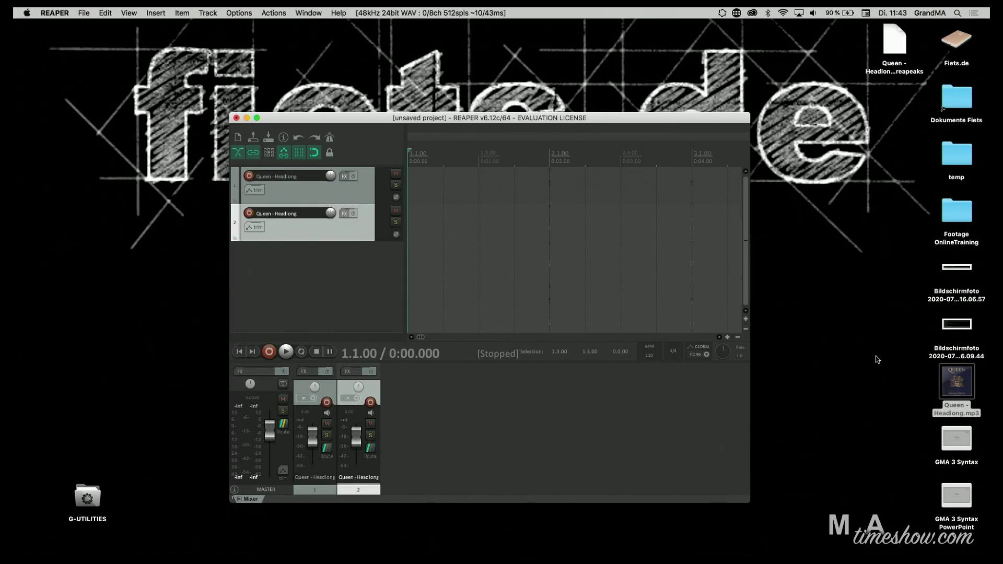
Step: Import Queen - Headlong.mp3 onto track 1 and maximize the REAPER window
{"action": "mouse_move", "coordinate": [965, 395]}
{"action": "left_click_drag", "start_coordinate": [965, 395], "coordinate": [412, 199]}
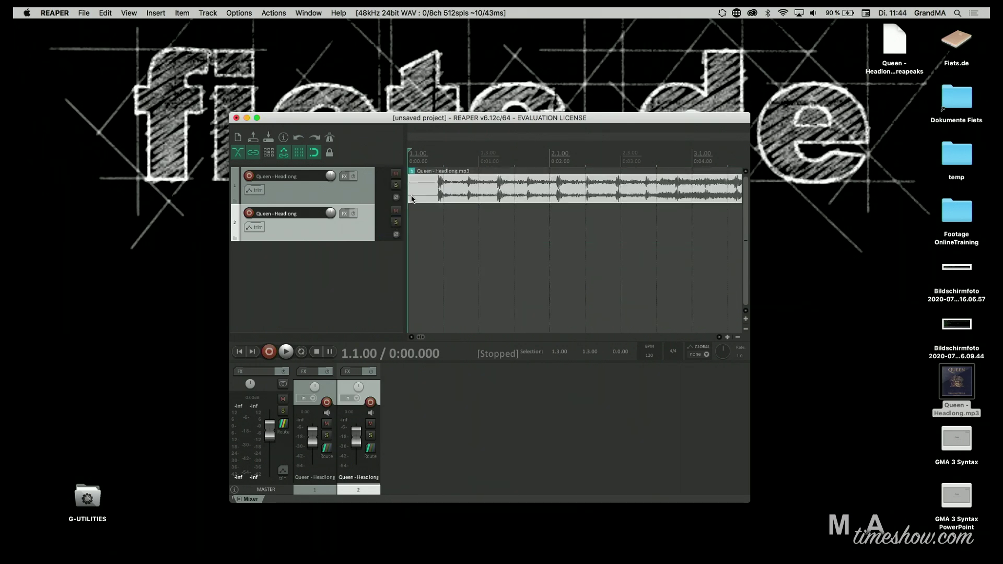
{"action": "left_click", "coordinate": [257, 118]}
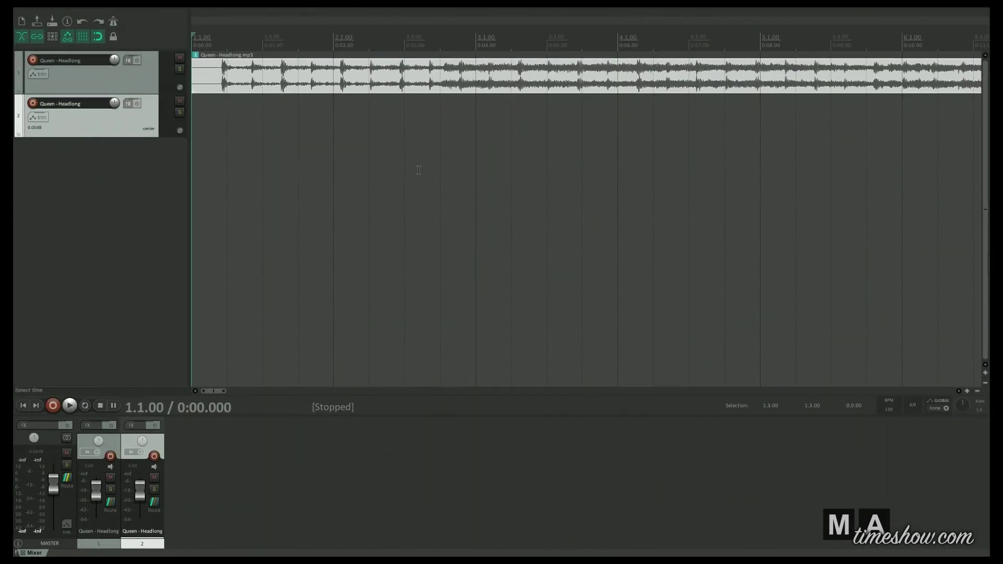
Step: Play the song, zoom in and put the edit cursor on the first hit at 1.1.86
{"action": "left_click", "coordinate": [73, 406]}
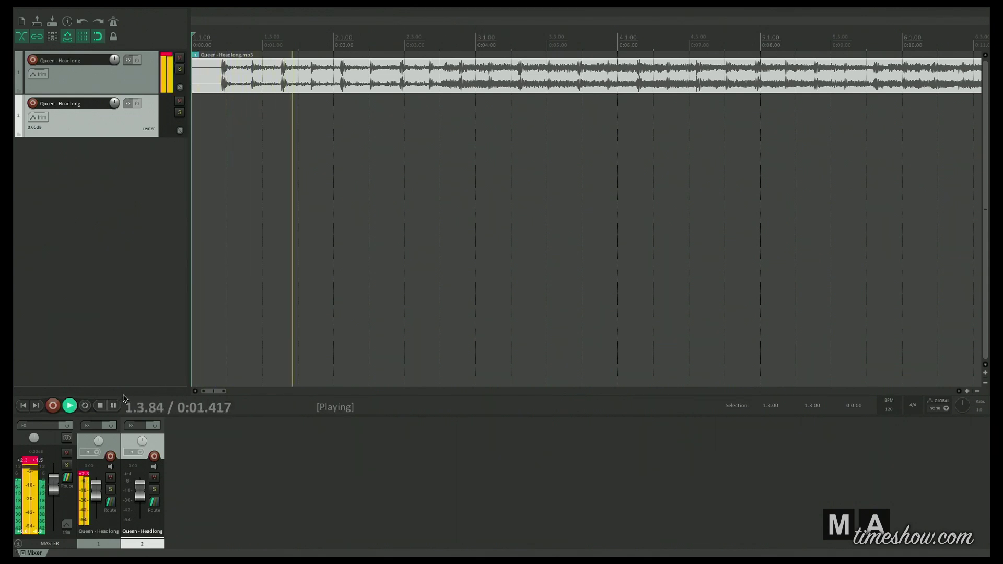
{"action": "left_click", "coordinate": [101, 406]}
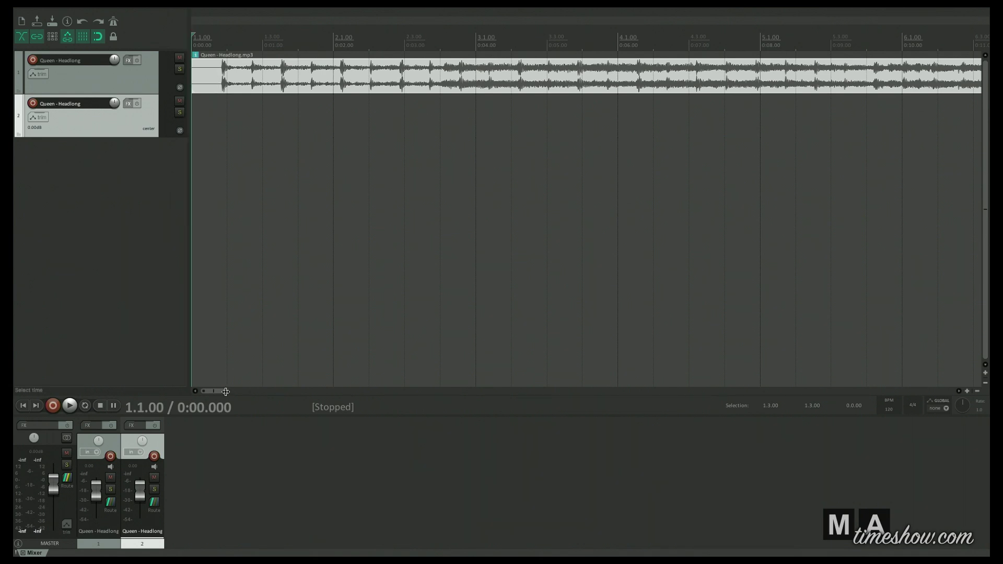
{"action": "mouse_move", "coordinate": [223, 391]}
{"action": "left_mouse_down"}
{"action": "mouse_move", "coordinate": [239, 391]}
{"action": "mouse_move", "coordinate": [206, 390]}
{"action": "left_mouse_up"}
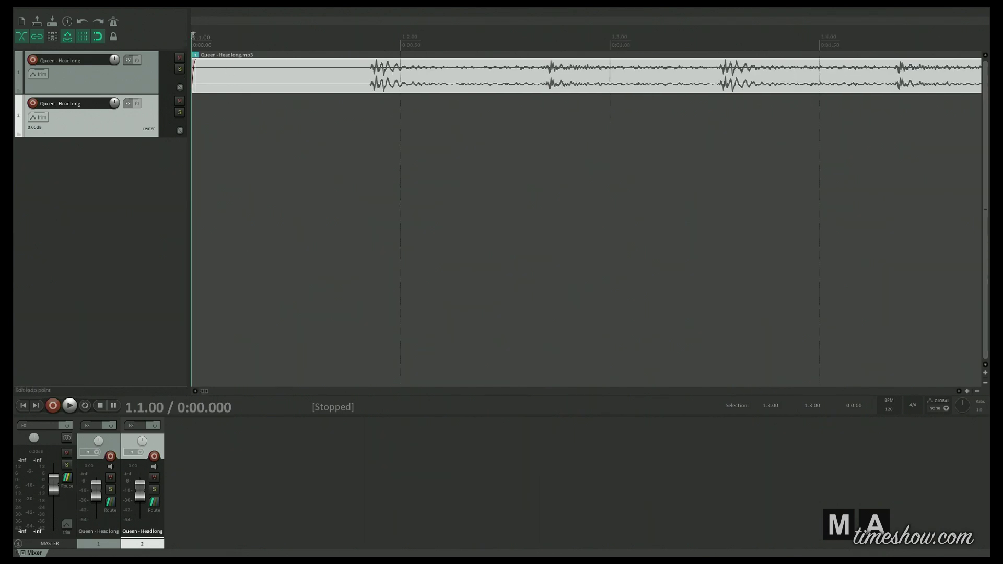
{"action": "left_click_drag", "start_coordinate": [193, 35], "coordinate": [371, 49]}
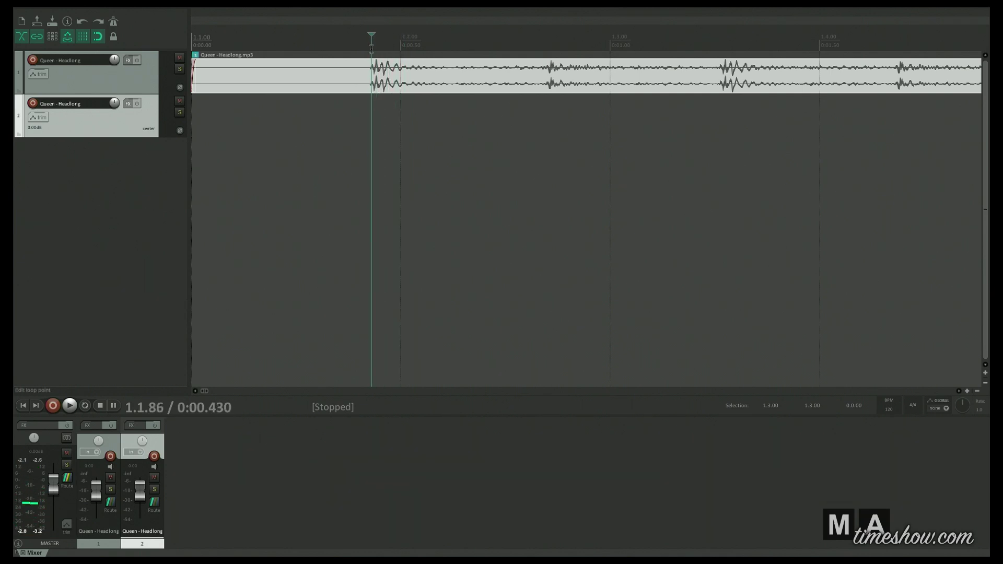
Step: Add markers First Count at 1.1.86, 2 Count at 1.2.70 and Headlong at 1.3.53
{"action": "key", "text": "shift+m"}
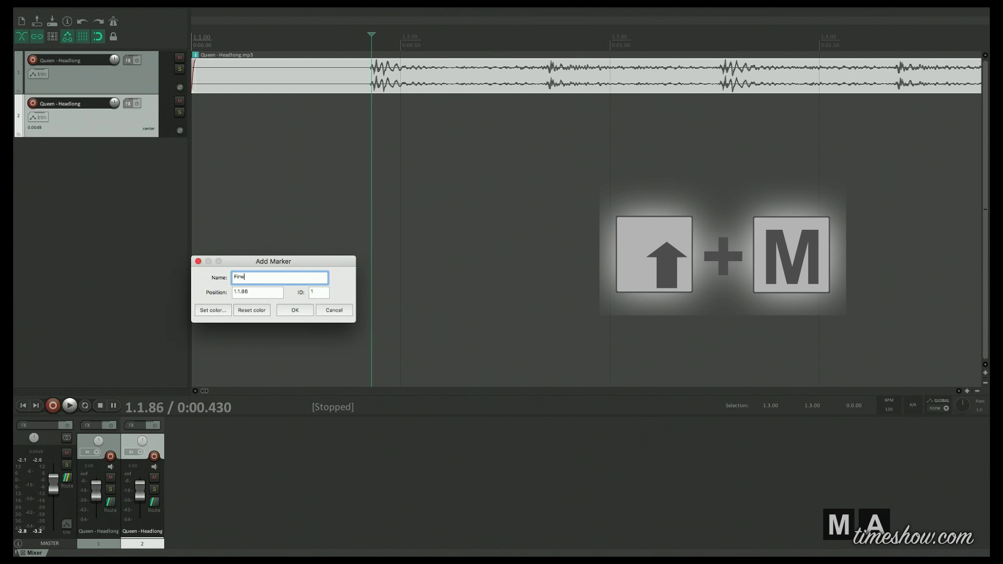
{"action": "type", "text": "First Count"}
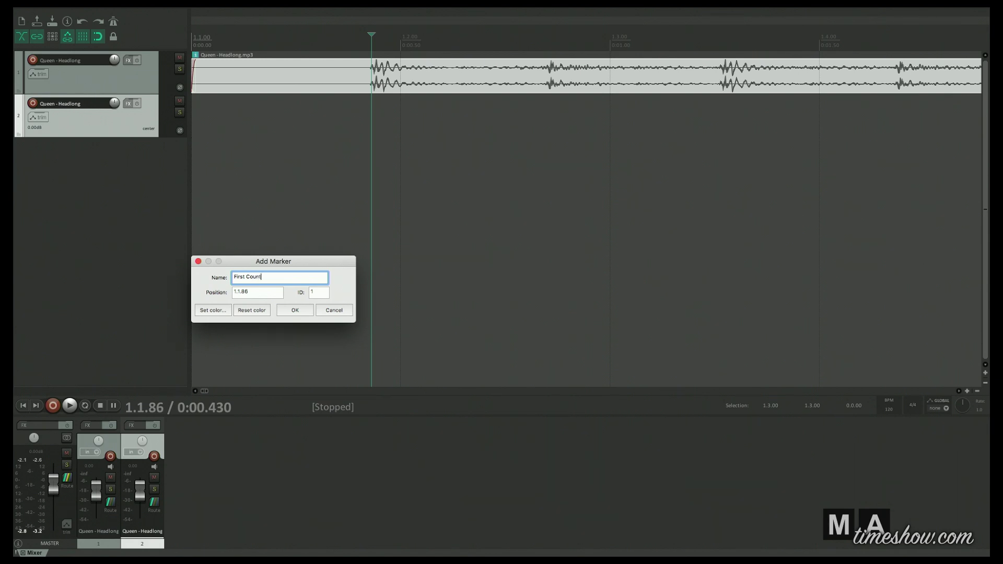
{"action": "key", "text": "Return"}
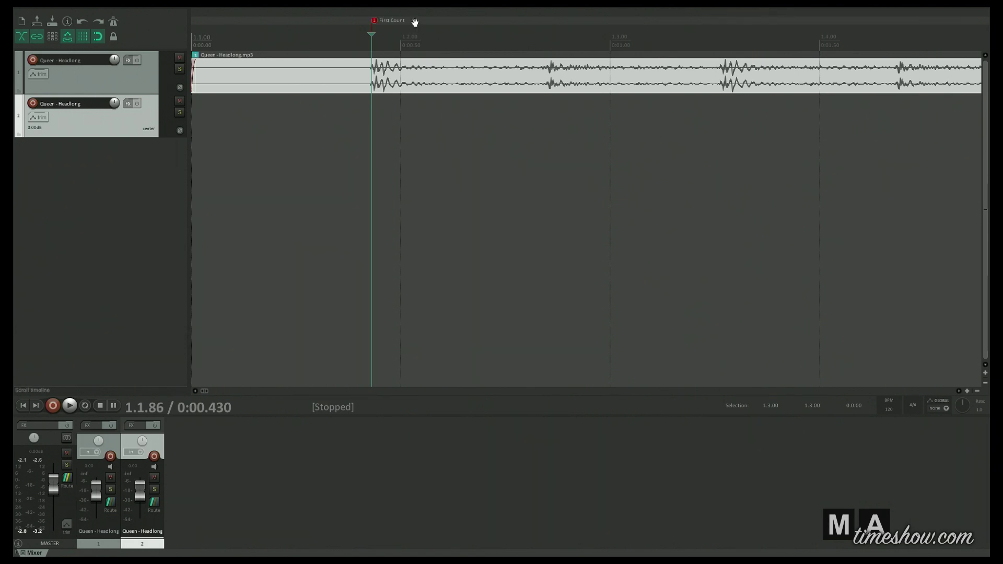
{"action": "left_click_drag", "start_coordinate": [374, 33], "coordinate": [549, 45]}
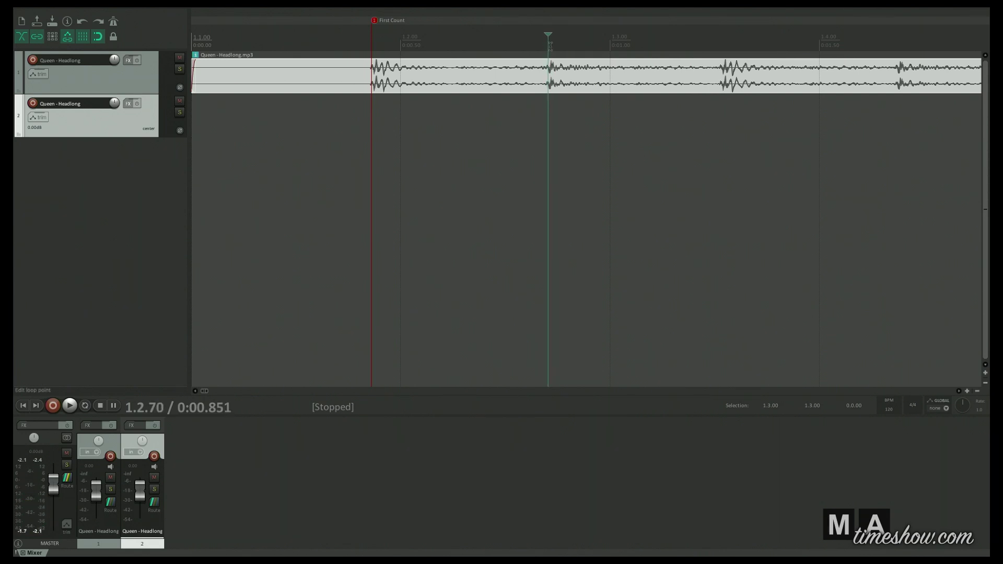
{"action": "right_click", "coordinate": [549, 37]}
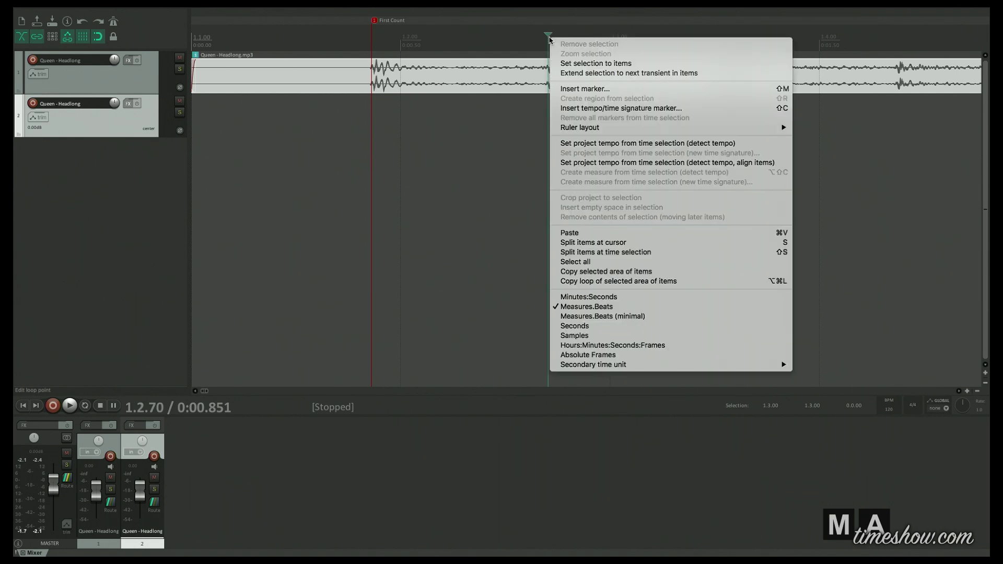
{"action": "left_click", "coordinate": [603, 89]}
{"action": "type", "text": "2 Count"}
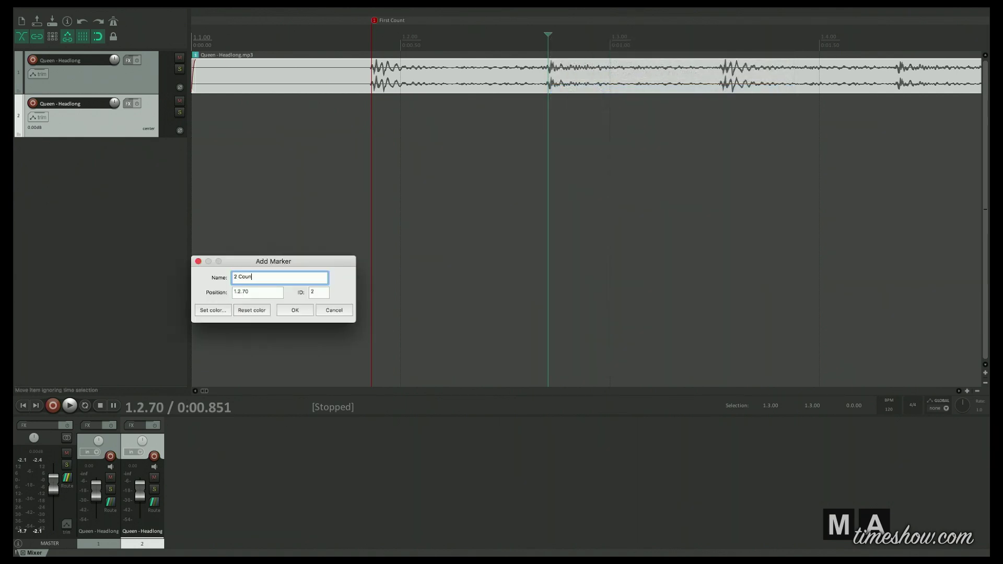
{"action": "key", "text": "Return"}
{"action": "key", "text": "space"}
{"action": "key", "text": "shift+m"}
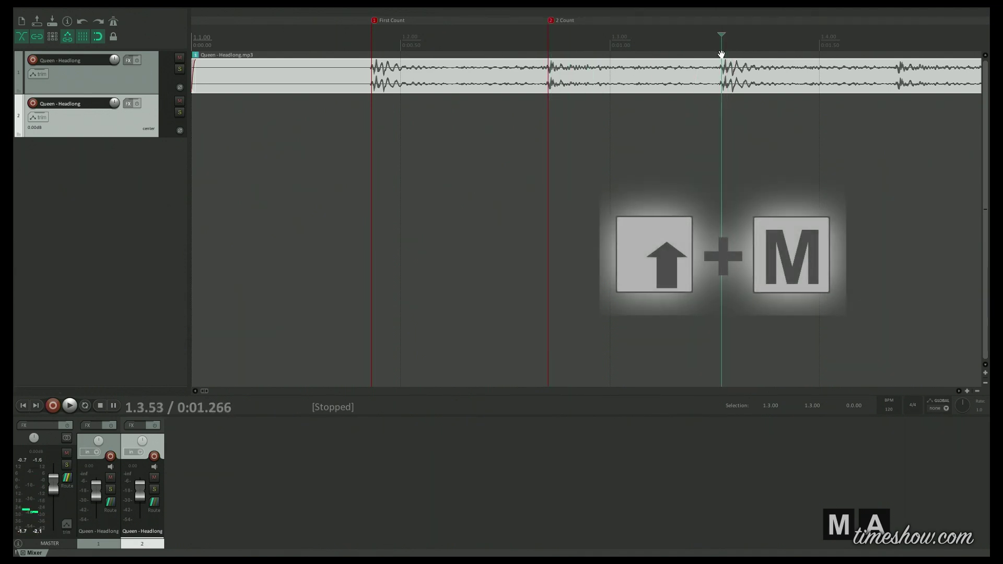
{"action": "type", "text": "Heatlong"}
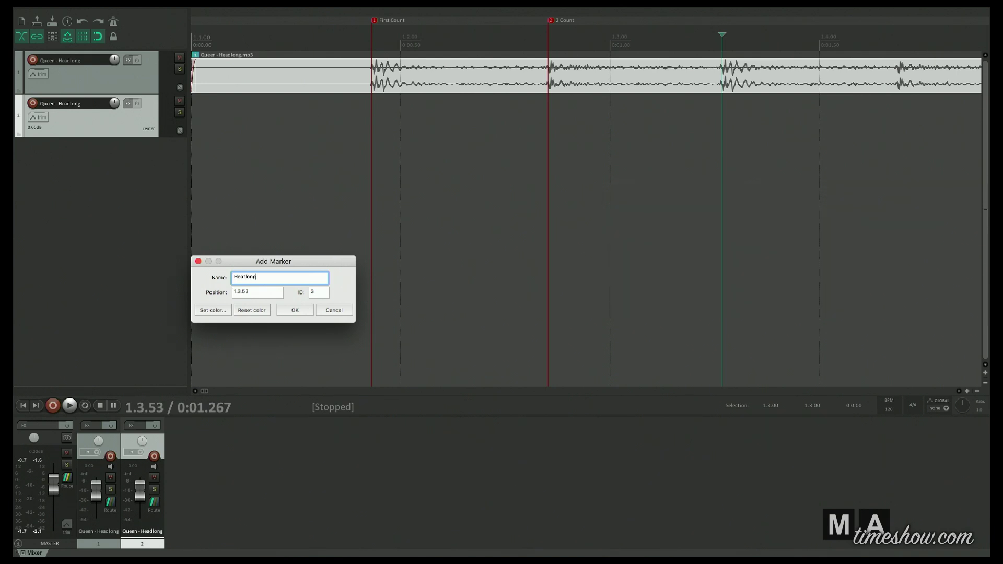
{"action": "key", "text": "Return"}
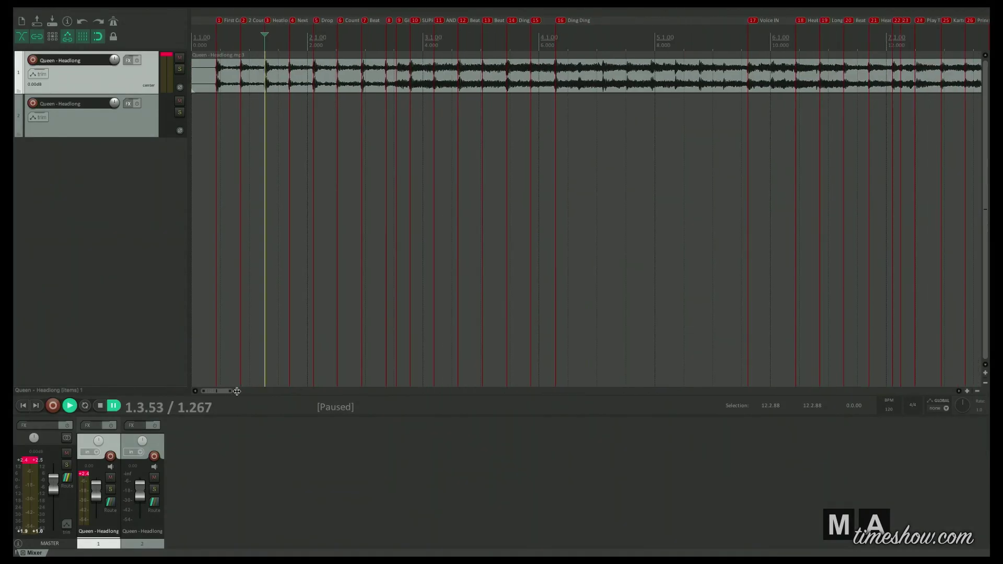
Step: Open the Region/Marker Manager with the Markers list shown
{"action": "left_click_drag", "start_coordinate": [236, 391], "coordinate": [286, 391]}
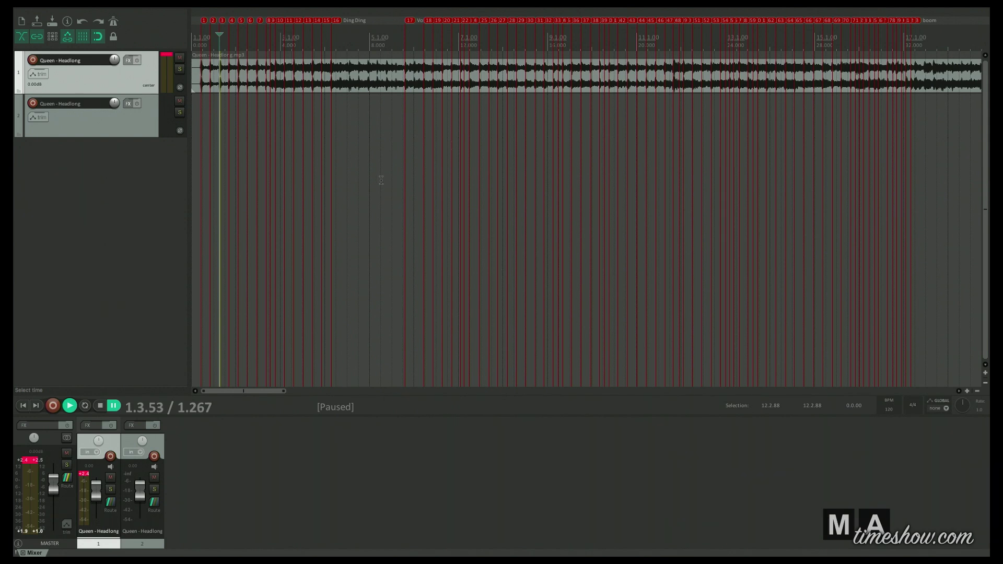
{"action": "mouse_move", "coordinate": [142, 10]}
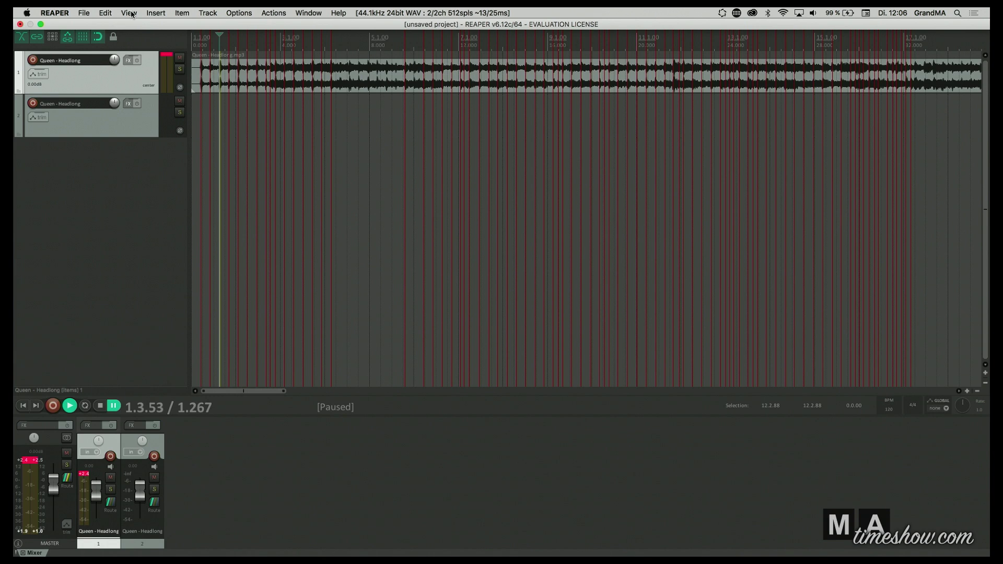
{"action": "left_click", "coordinate": [131, 14]}
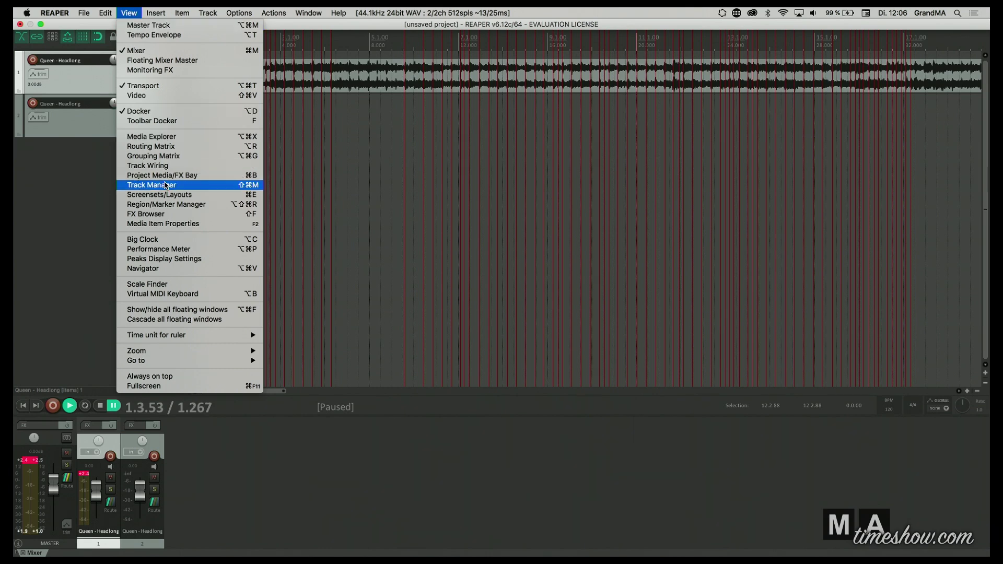
{"action": "left_click", "coordinate": [170, 205]}
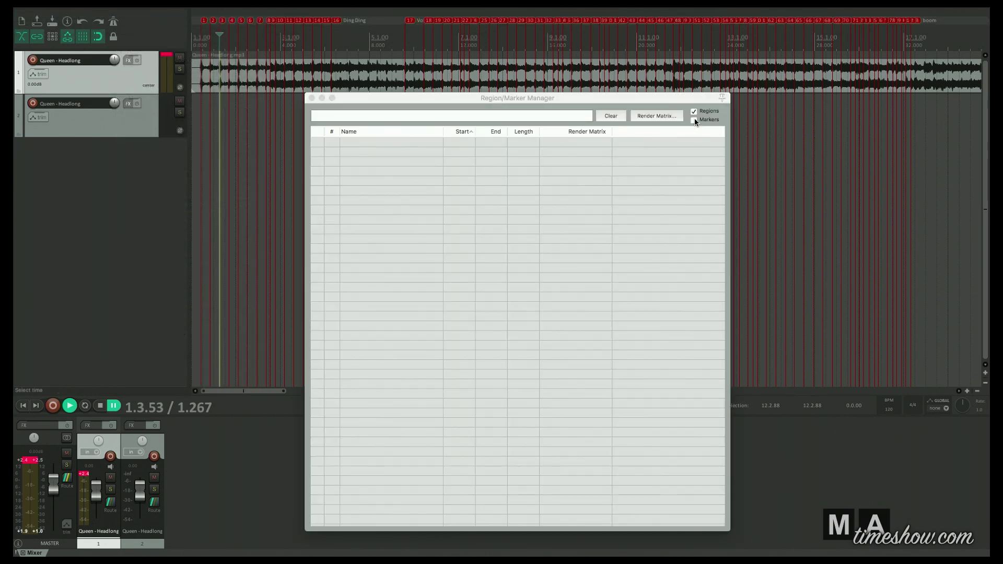
{"action": "left_click", "coordinate": [694, 120]}
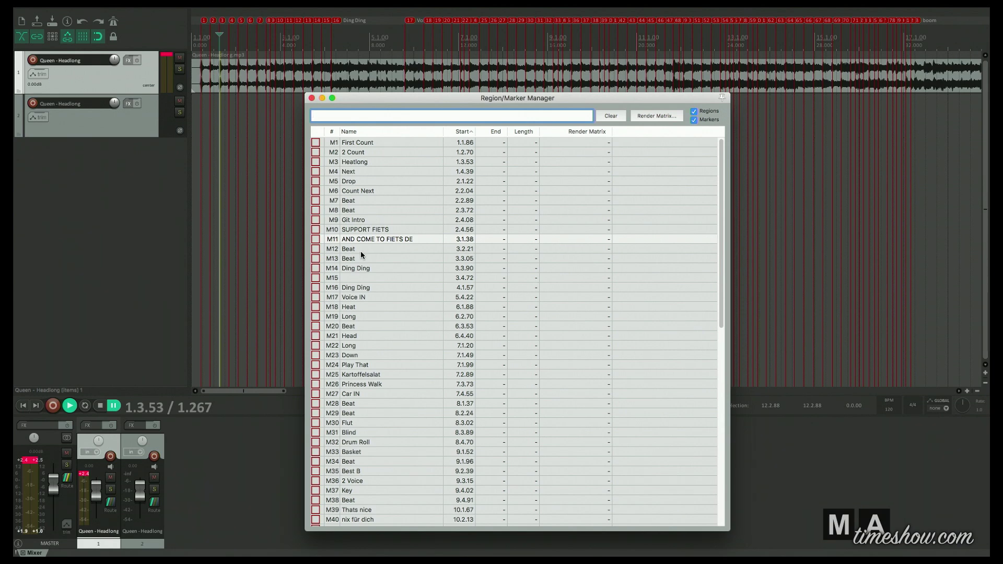
Step: Check marker M4's name in the list, leaving it unchanged
{"action": "scroll", "coordinate": [710, 325], "scroll_direction": "down", "scroll_amount": 5}
{"action": "scroll", "coordinate": [713, 234], "scroll_direction": "up", "scroll_amount": 3}
{"action": "scroll", "coordinate": [713, 236], "scroll_direction": "up", "scroll_amount": 3}
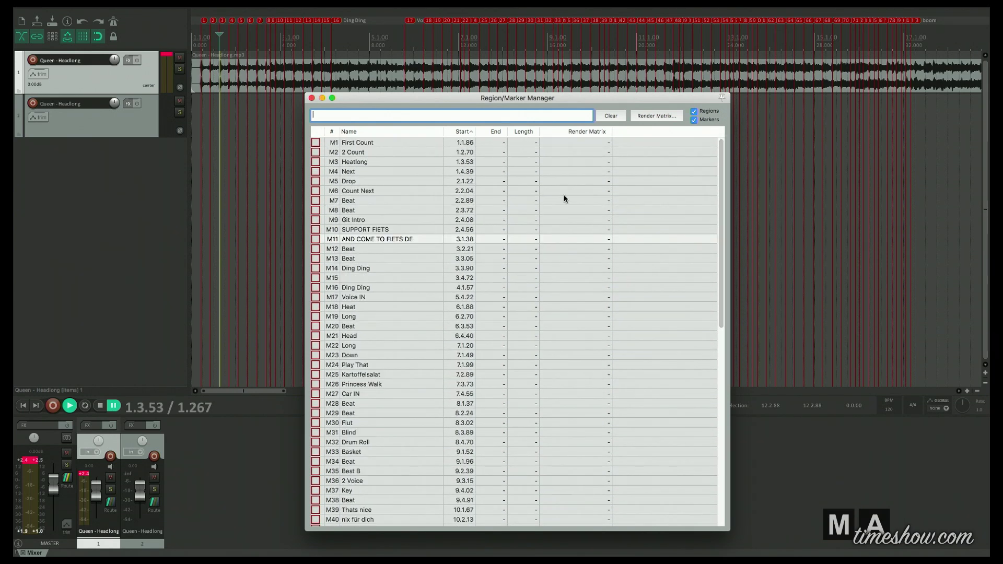
{"action": "double_click", "coordinate": [381, 171]}
{"action": "left_click", "coordinate": [385, 182]}
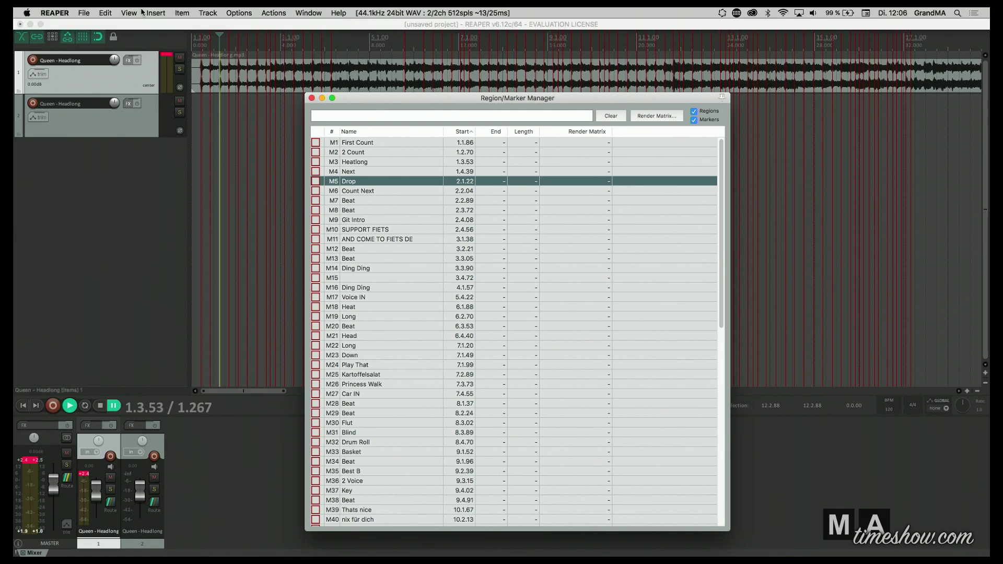
Step: Switch the ruler time unit to Seconds so First Count reads 0.430
{"action": "left_click", "coordinate": [130, 13]}
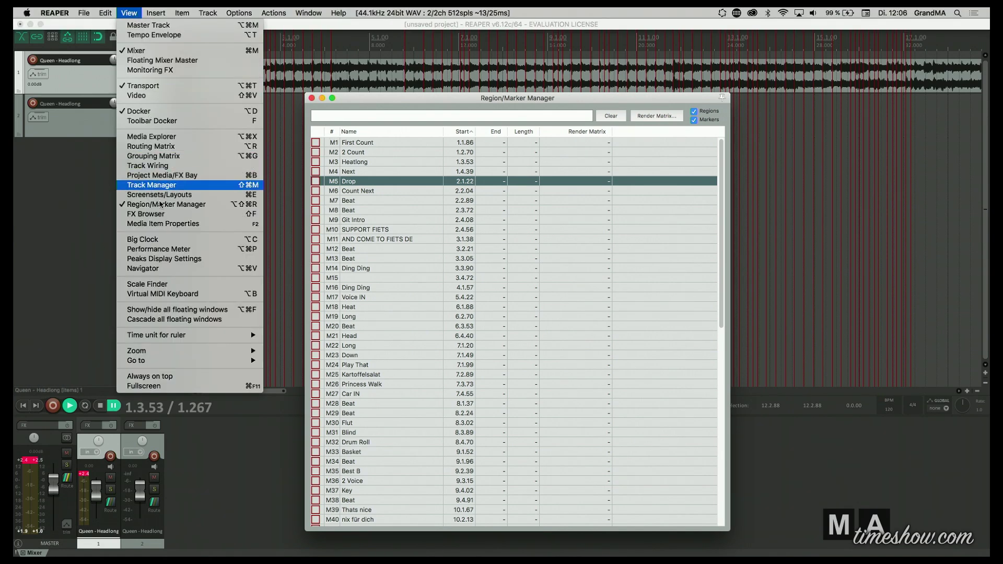
{"action": "mouse_move", "coordinate": [189, 337]}
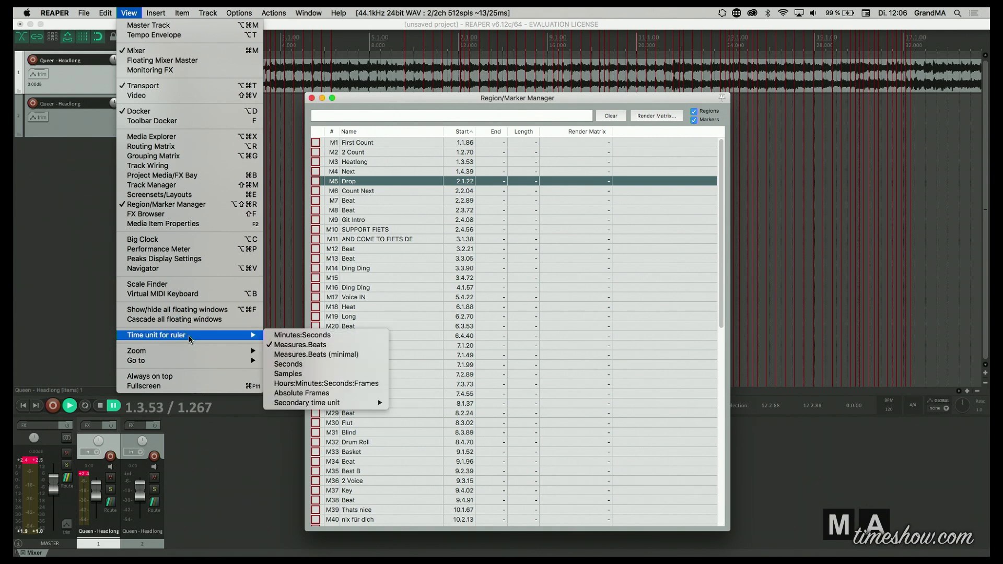
{"action": "left_click", "coordinate": [320, 366]}
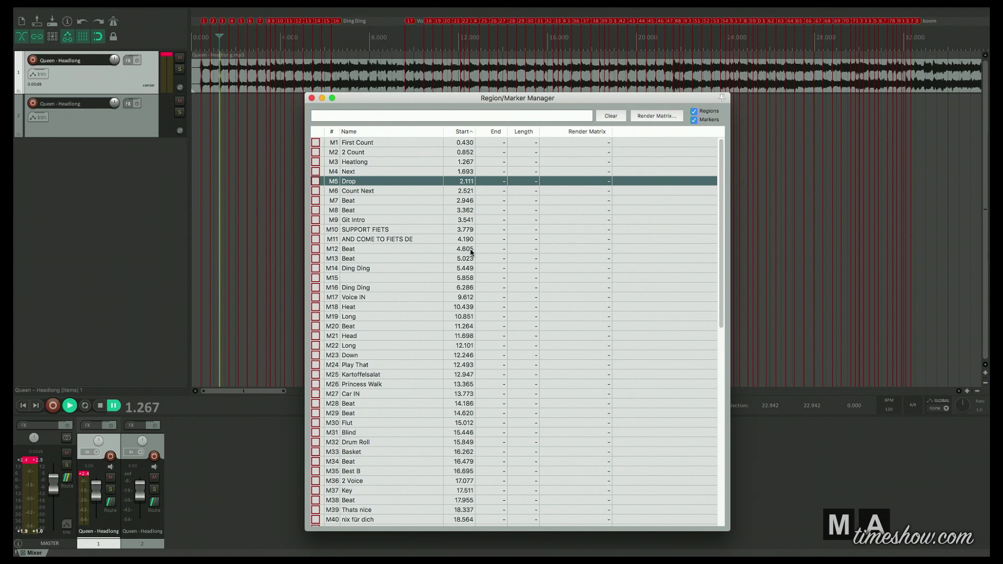
Step: Run 'Markers/Regions: Export markers/regions to file' from the action list filtered by 'Mark'
{"action": "mouse_move", "coordinate": [340, 10]}
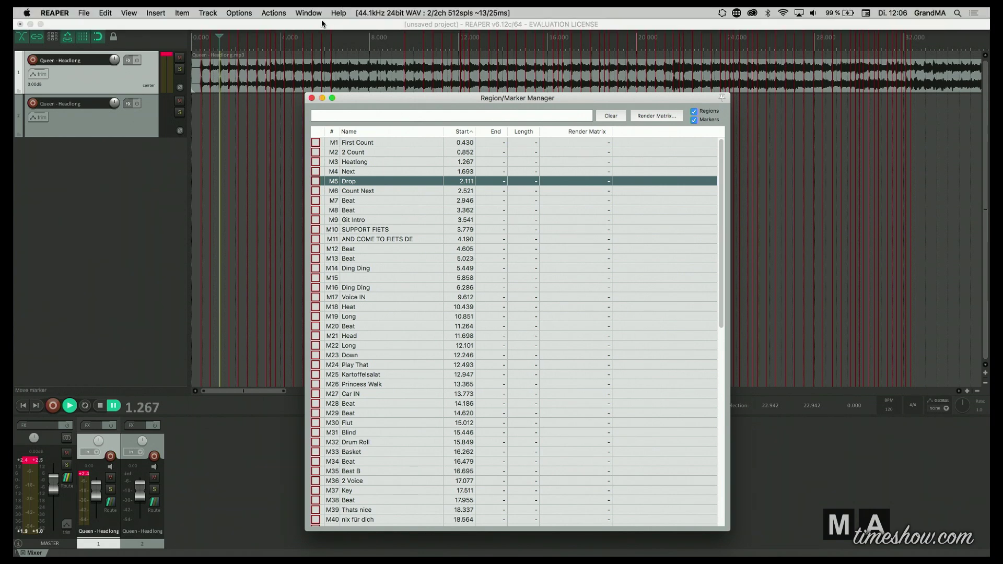
{"action": "left_click", "coordinate": [275, 13]}
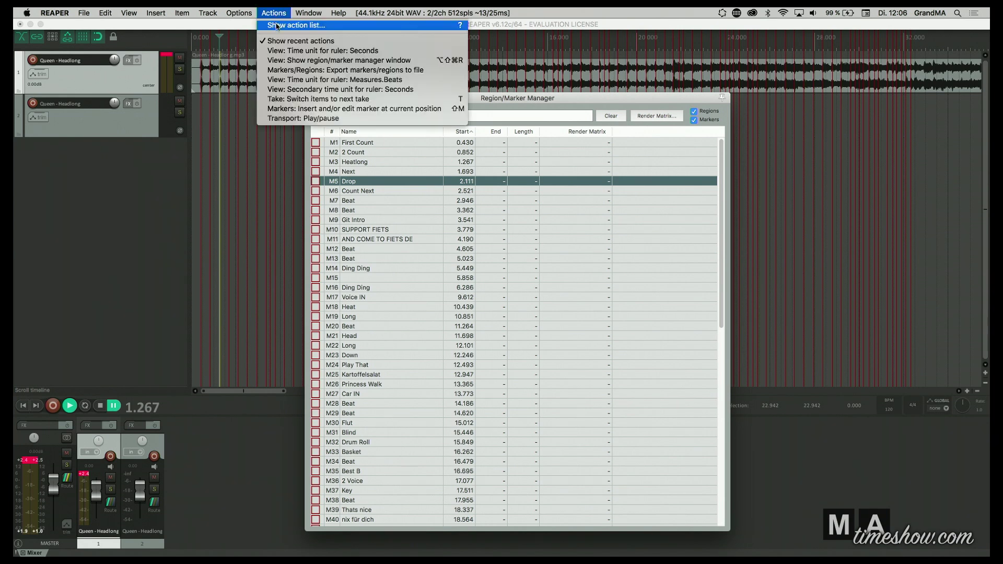
{"action": "left_click", "coordinate": [290, 27]}
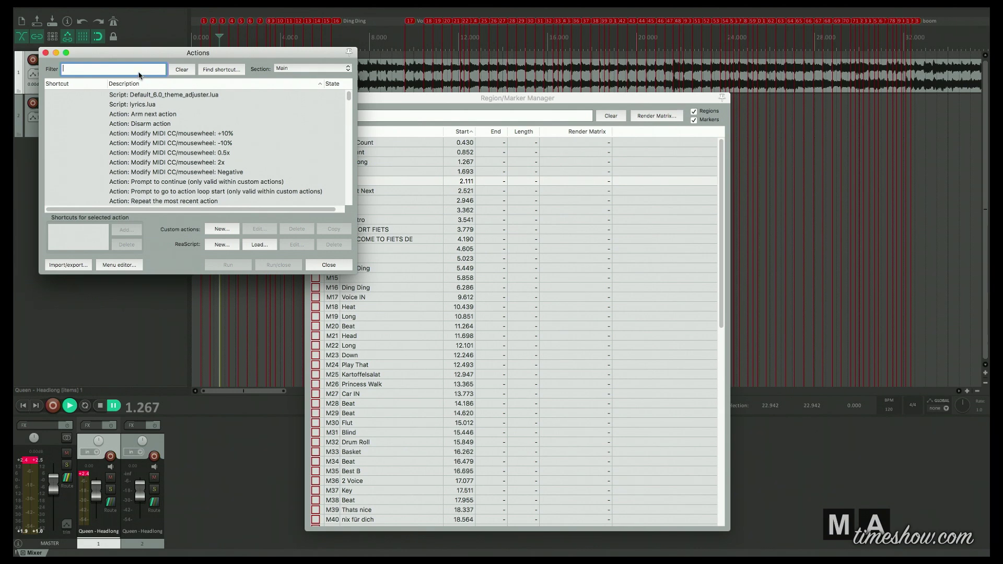
{"action": "type", "text": "Marker"}
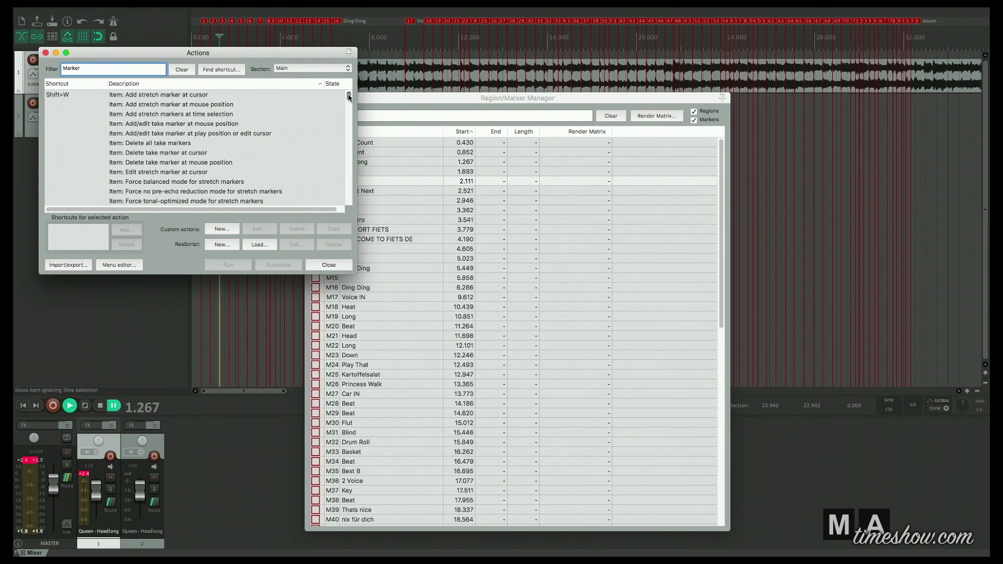
{"action": "left_click_drag", "start_coordinate": [348, 96], "coordinate": [347, 112]}
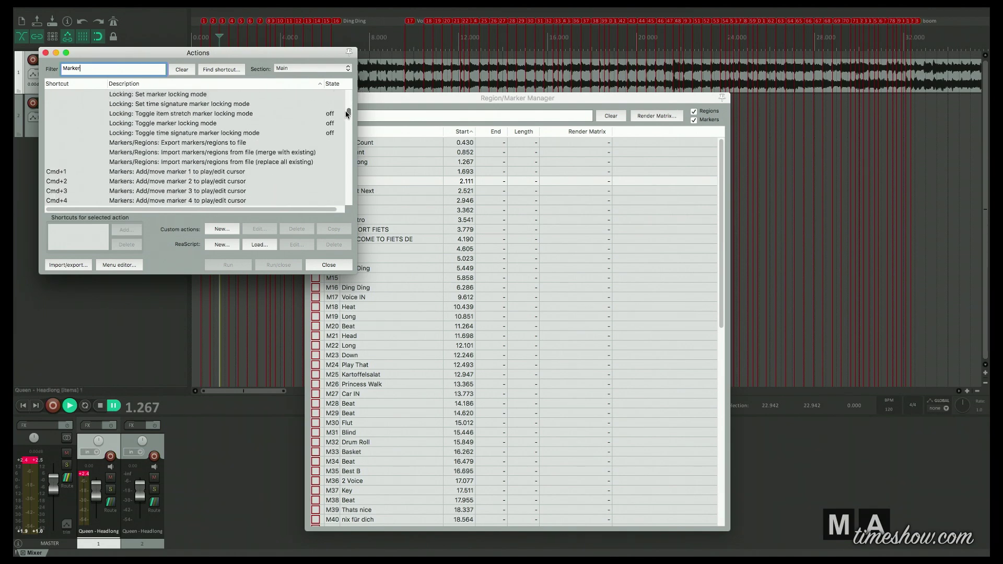
{"action": "left_click", "coordinate": [183, 146]}
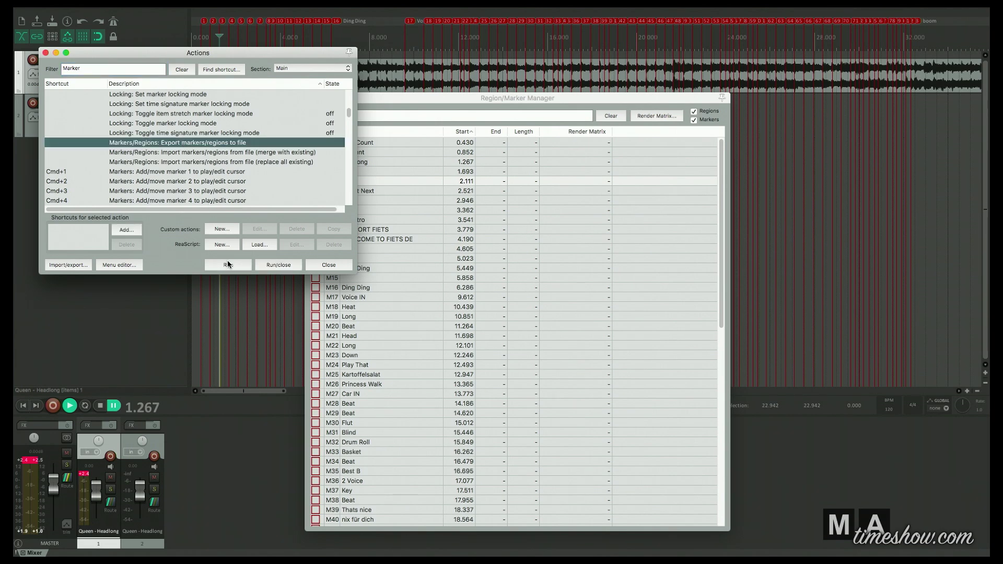
{"action": "left_click", "coordinate": [228, 266]}
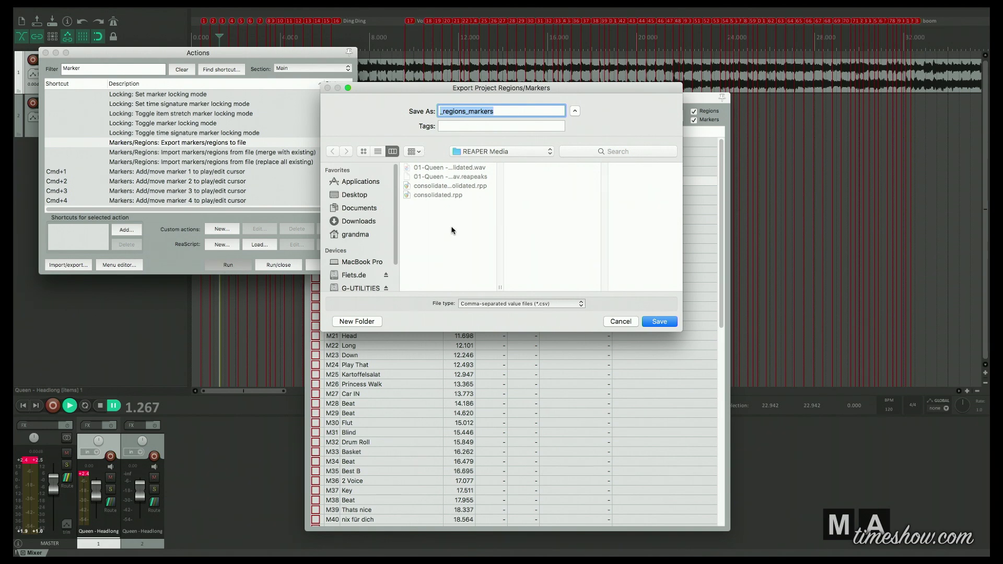
Step: Save the marker export as Queen.csv in REAPER Media
{"action": "type", "text": "Queen"}
{"action": "left_click", "coordinate": [659, 322]}
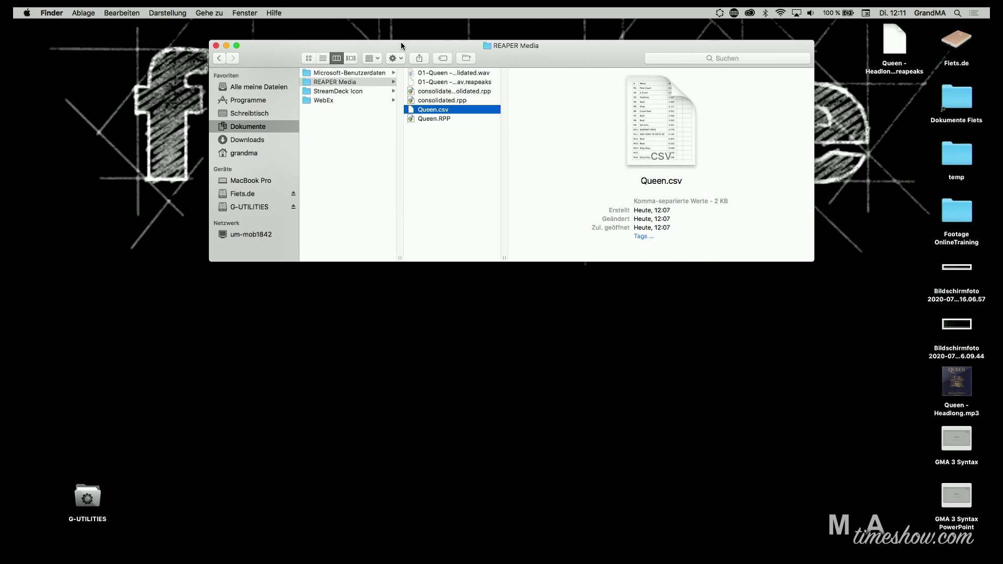
{"action": "left_click_drag", "start_coordinate": [280, 57], "coordinate": [260, 199]}
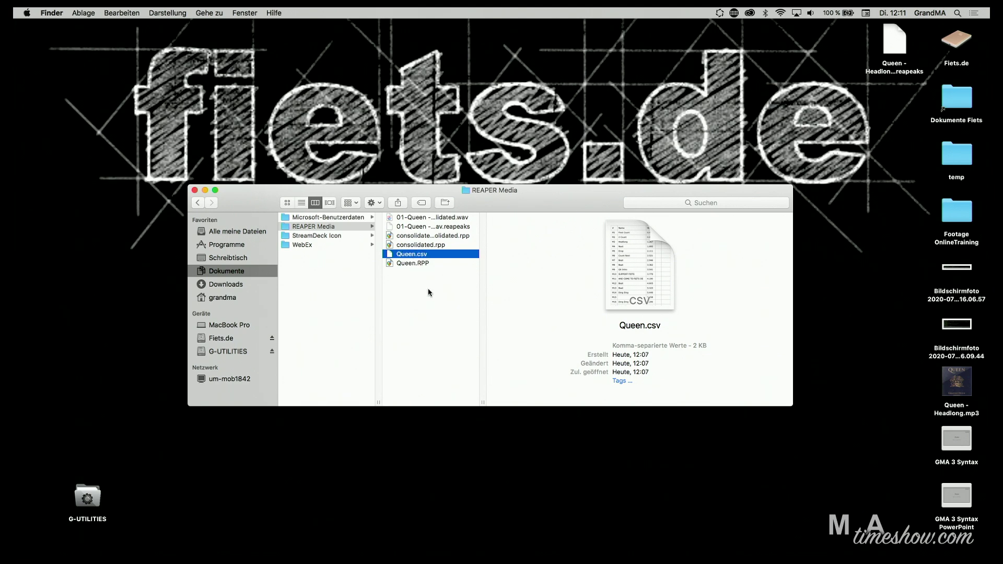
{"action": "key", "text": "space"}
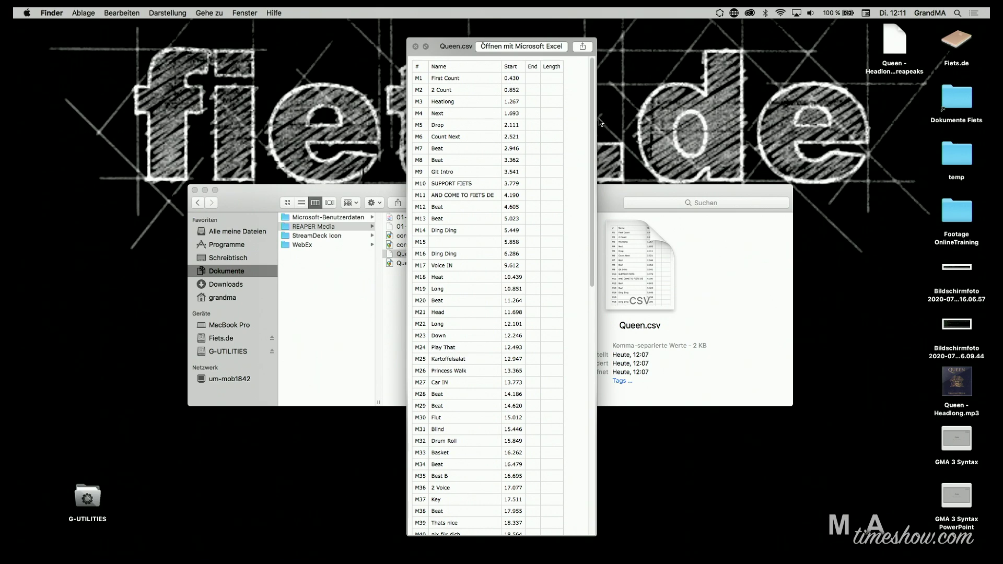
{"action": "left_click_drag", "start_coordinate": [592, 117], "coordinate": [594, 96]}
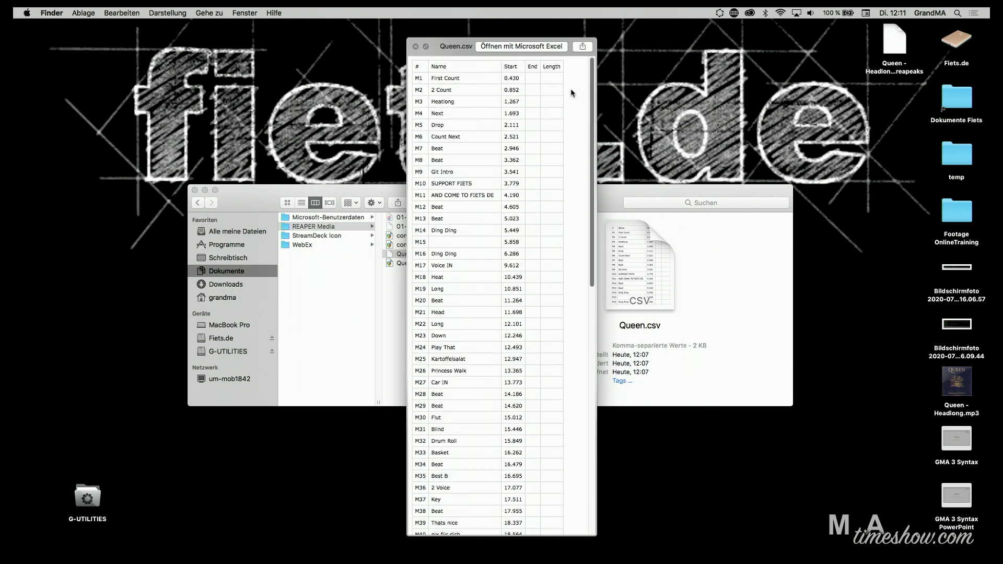
Step: Close the Queen.csv preview and load MAtimeshow.com in Safari
{"action": "left_click", "coordinate": [415, 47]}
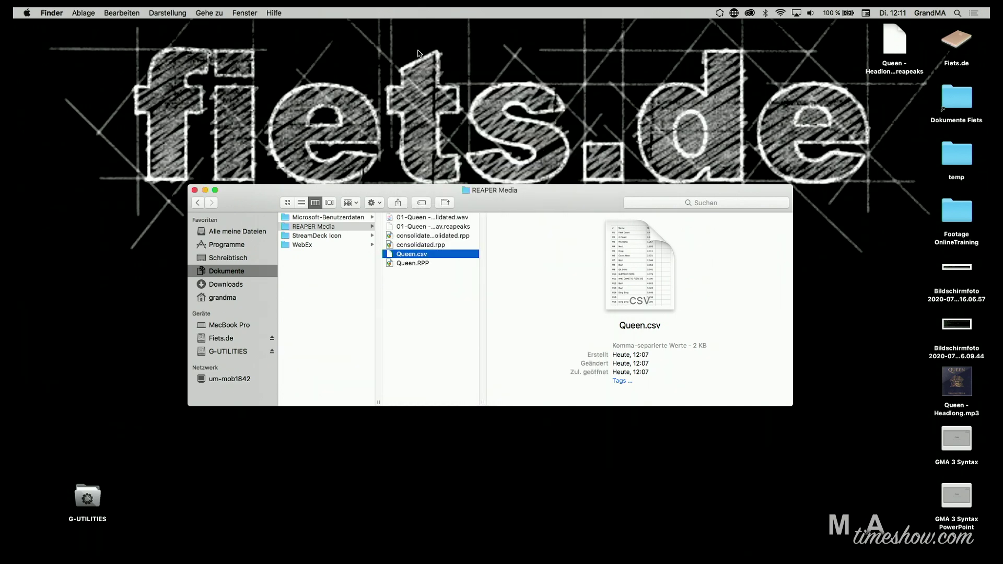
{"action": "mouse_move", "coordinate": [421, 555]}
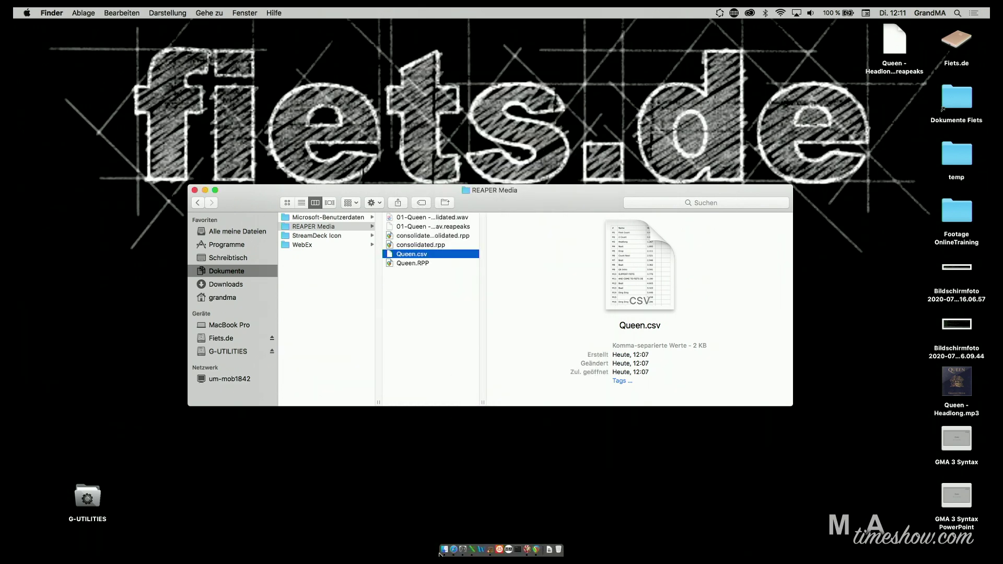
{"action": "left_click", "coordinate": [453, 548]}
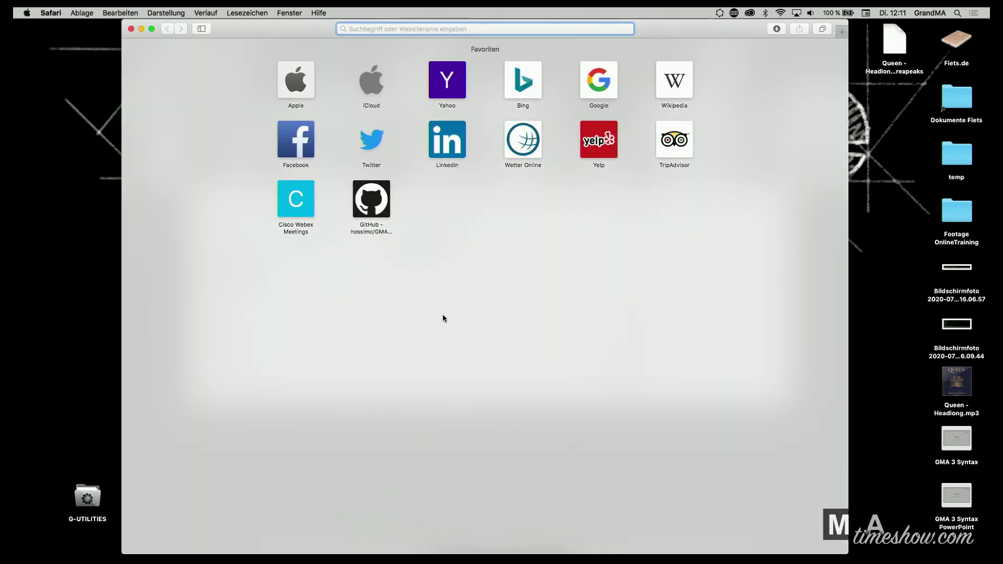
{"action": "type", "text": "MA"}
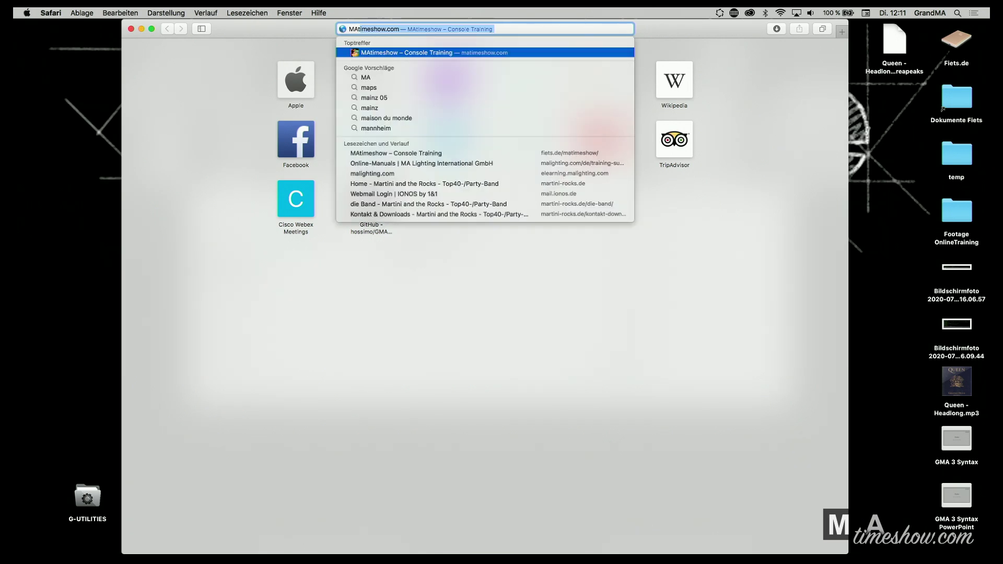
{"action": "type", "text": "timeshow."}
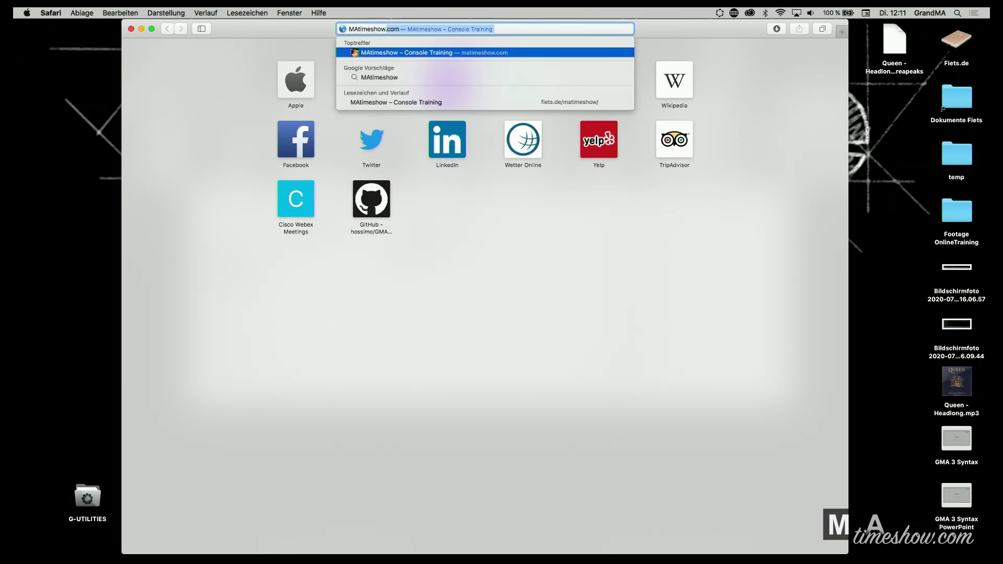
{"action": "type", "text": "com"}
{"action": "key", "text": "Return"}
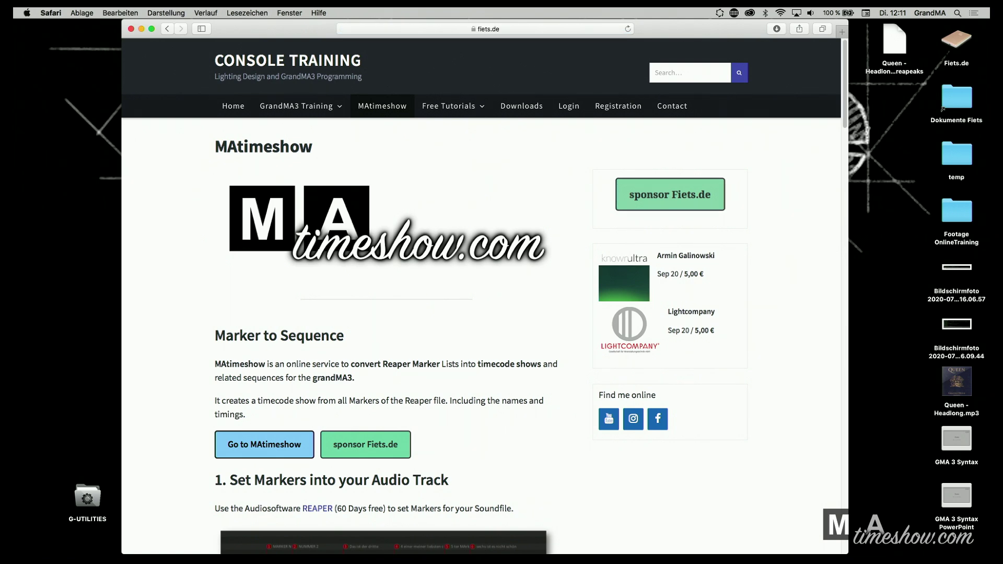
Step: Maximize the browser and read through the Marker to Sequence page
{"action": "left_click", "coordinate": [152, 29]}
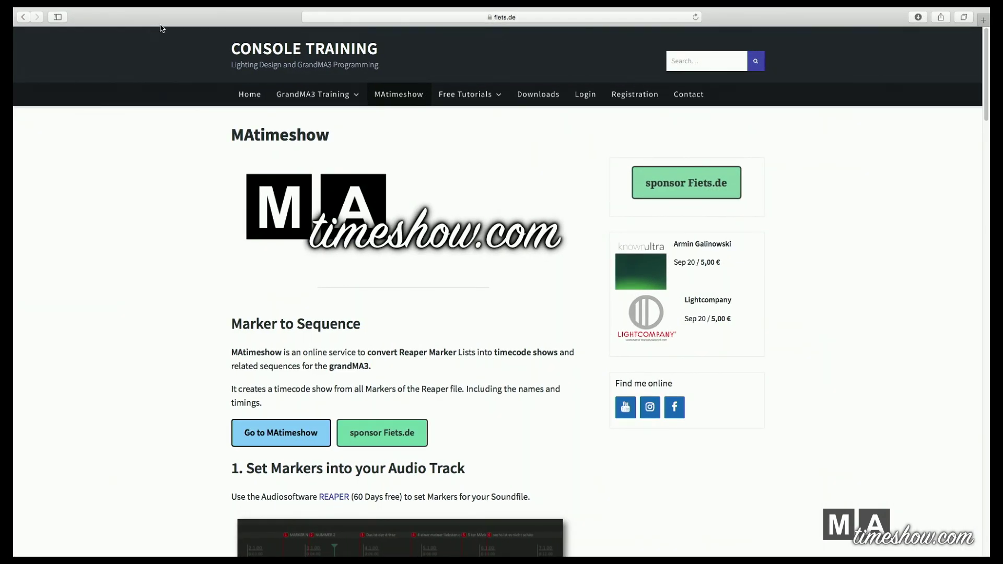
{"action": "scroll", "coordinate": [475, 204], "scroll_direction": "down", "scroll_amount": 20}
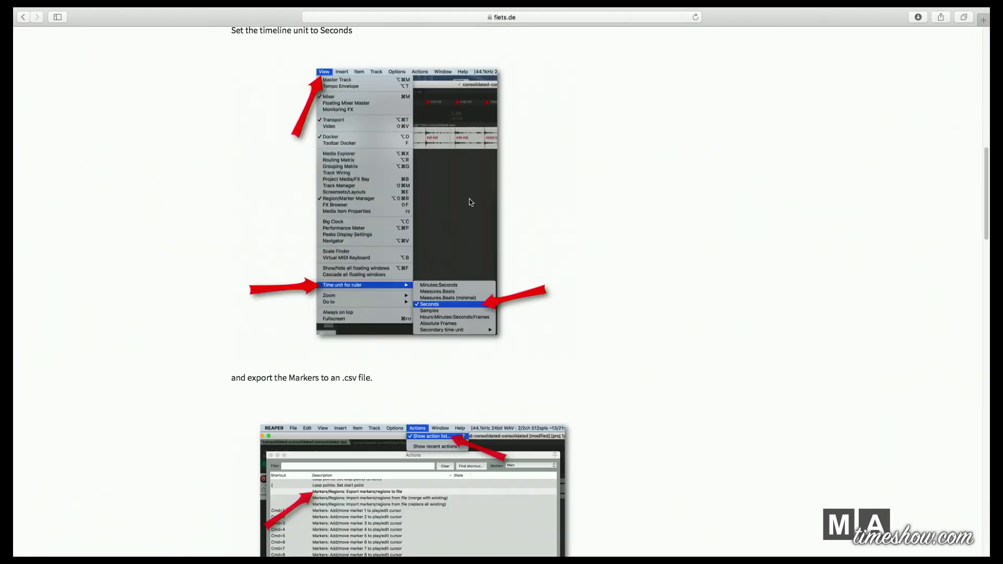
{"action": "scroll", "coordinate": [470, 203], "scroll_direction": "down", "scroll_amount": 20}
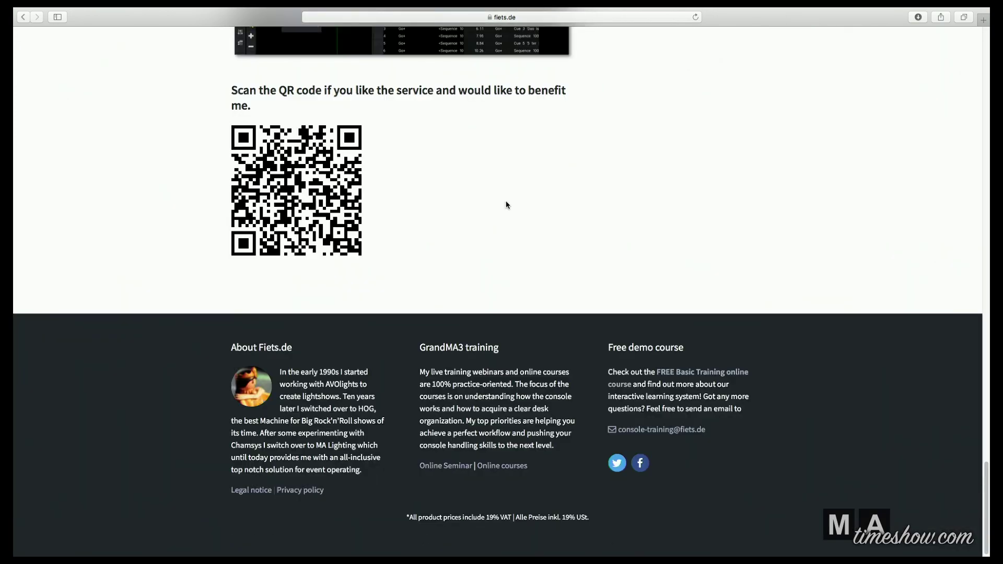
{"action": "scroll", "coordinate": [984, 463], "scroll_direction": "up", "scroll_amount": 3}
{"action": "left_click_drag", "start_coordinate": [983, 463], "coordinate": [969, 57]}
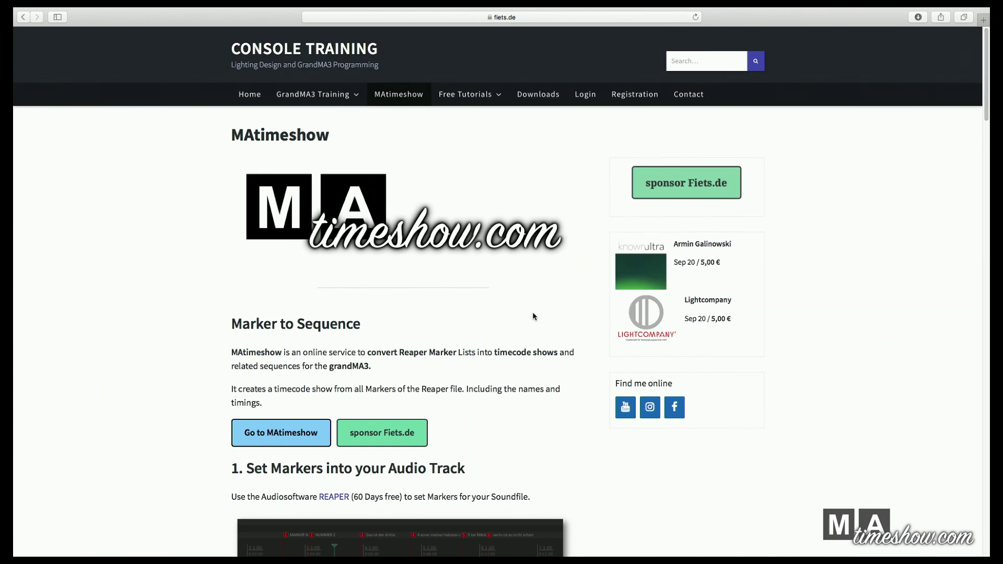
Step: In the conversion form, set project name Queen and sequence number 201
{"action": "left_click", "coordinate": [279, 440]}
{"action": "scroll", "coordinate": [281, 434], "scroll_direction": "down", "scroll_amount": 3}
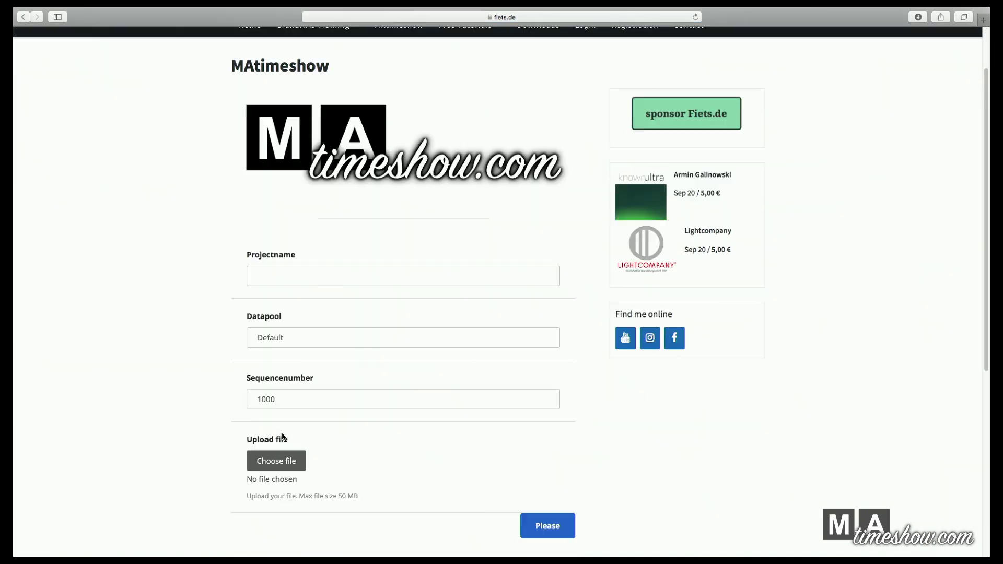
{"action": "scroll", "coordinate": [282, 436], "scroll_direction": "down", "scroll_amount": 2}
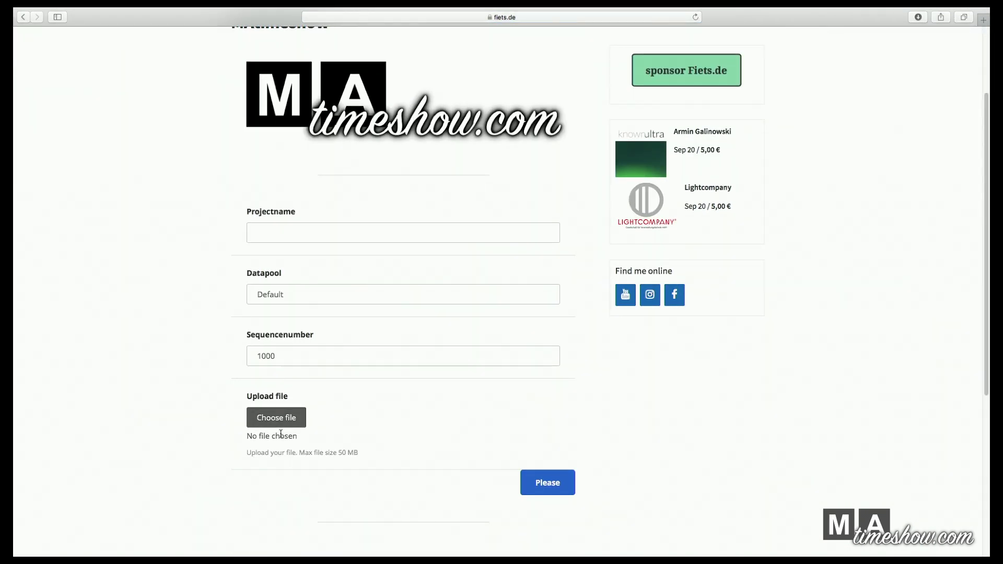
{"action": "left_click", "coordinate": [311, 233]}
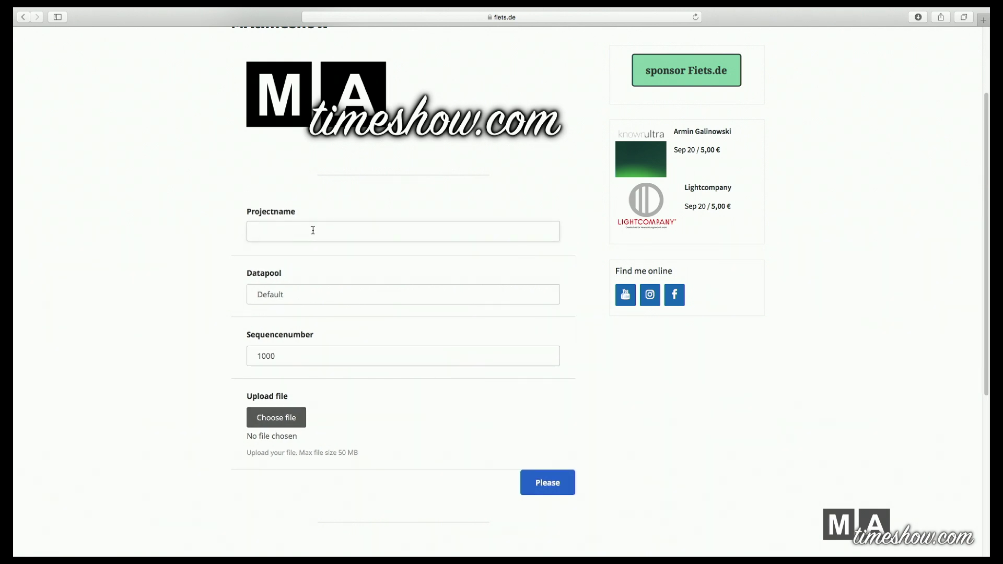
{"action": "type", "text": "Queen"}
{"action": "left_click", "coordinate": [303, 293]}
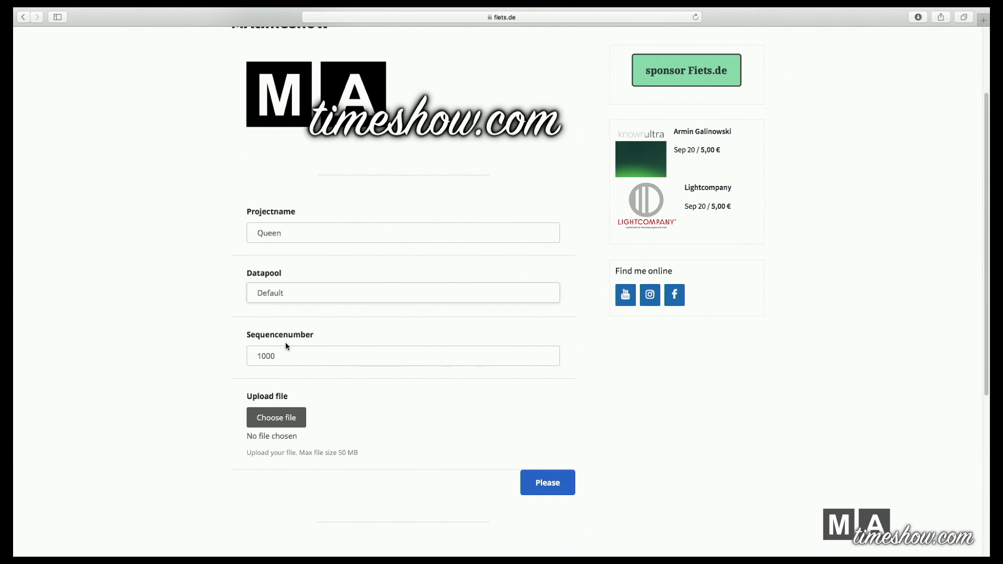
{"action": "left_click", "coordinate": [282, 355]}
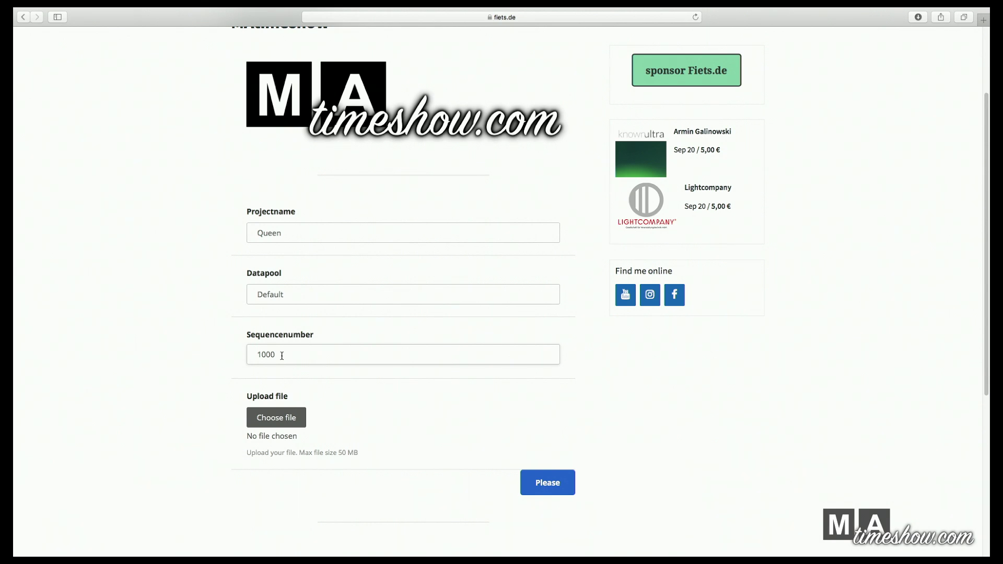
{"action": "left_click_drag", "start_coordinate": [281, 355], "coordinate": [233, 353]}
{"action": "type", "text": "201"}
Step: Upload Queen.csv as the marker file and run the conversion
{"action": "left_click", "coordinate": [275, 418]}
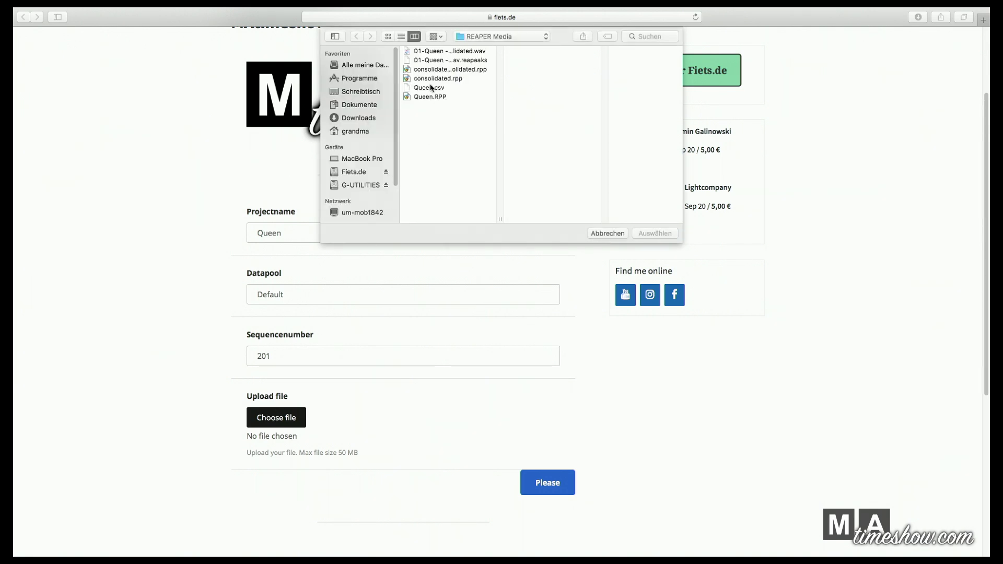
{"action": "left_click", "coordinate": [430, 87]}
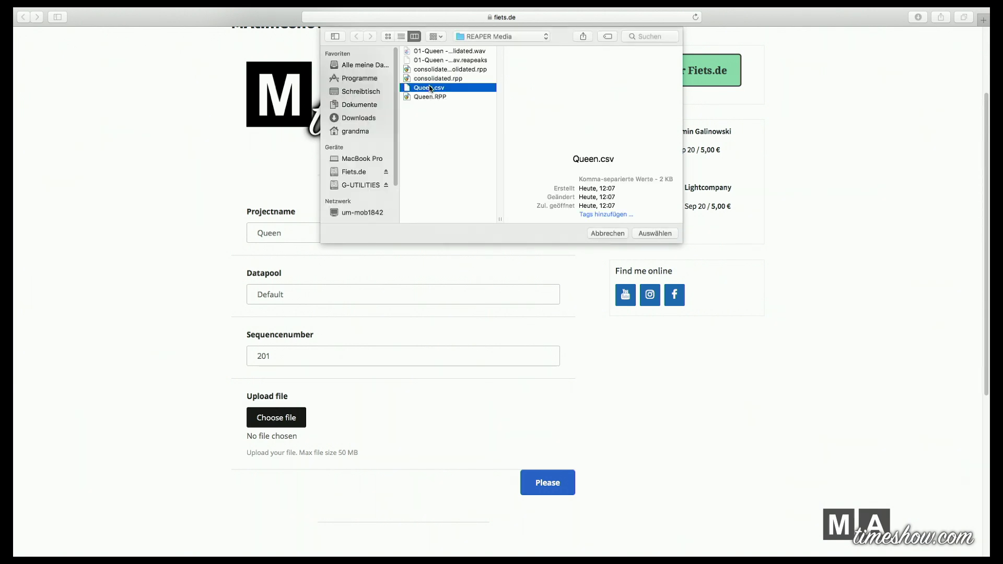
{"action": "left_click", "coordinate": [653, 233]}
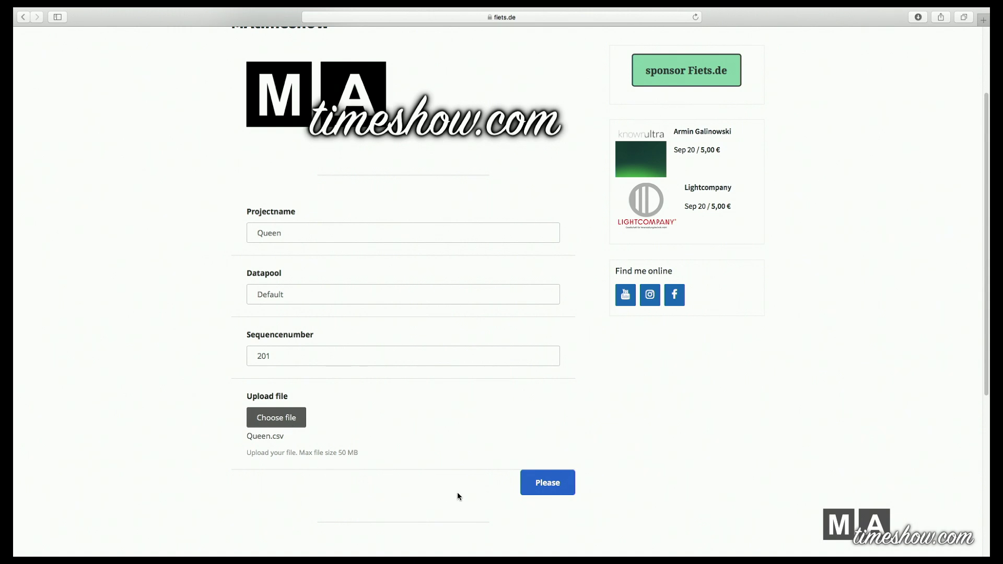
{"action": "left_click", "coordinate": [549, 484]}
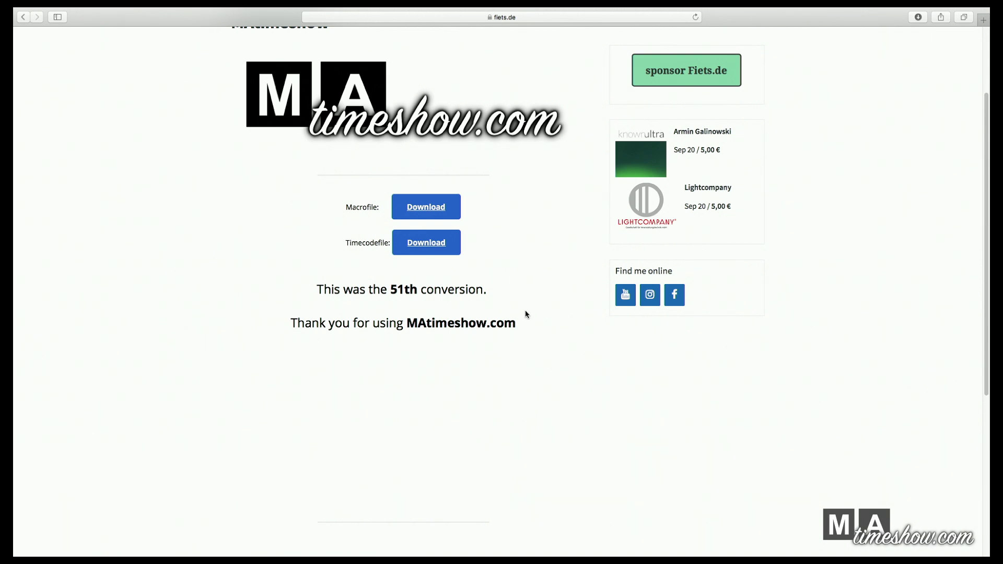
Step: Download queen_macro.xml and queen_timecode.xml from the conversion results
{"action": "scroll", "coordinate": [524, 313], "scroll_direction": "up", "scroll_amount": 2}
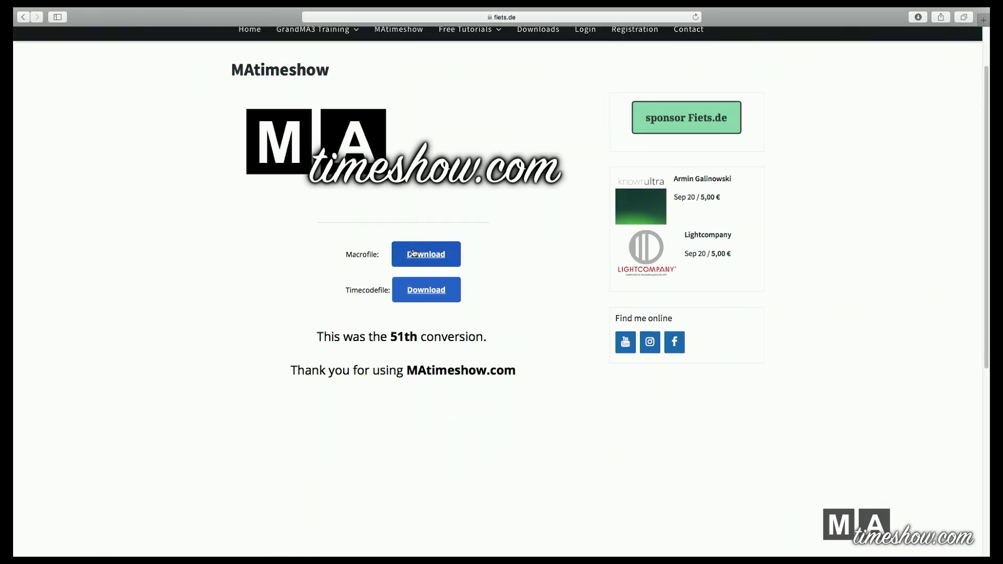
{"action": "left_click", "coordinate": [429, 258]}
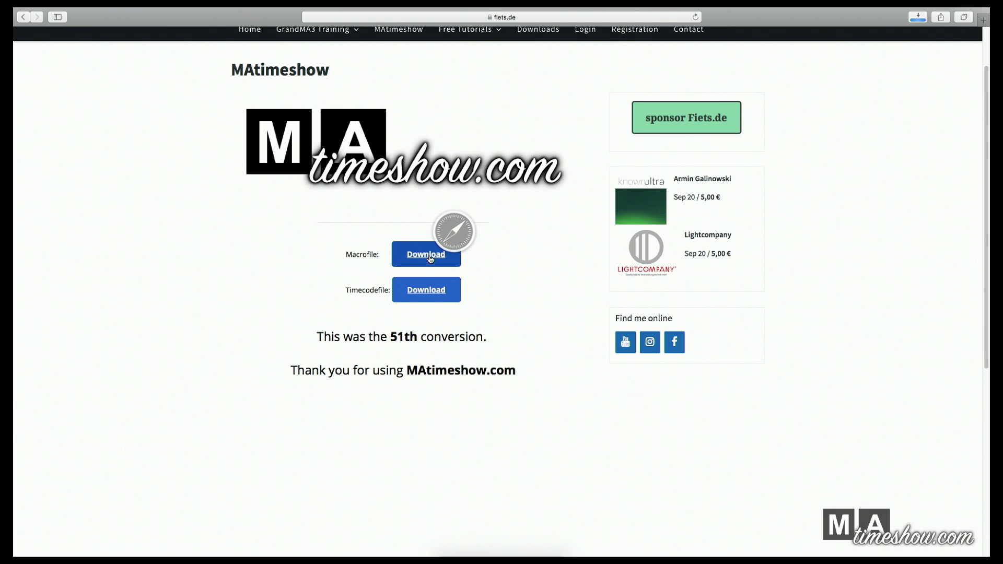
{"action": "left_click", "coordinate": [418, 292]}
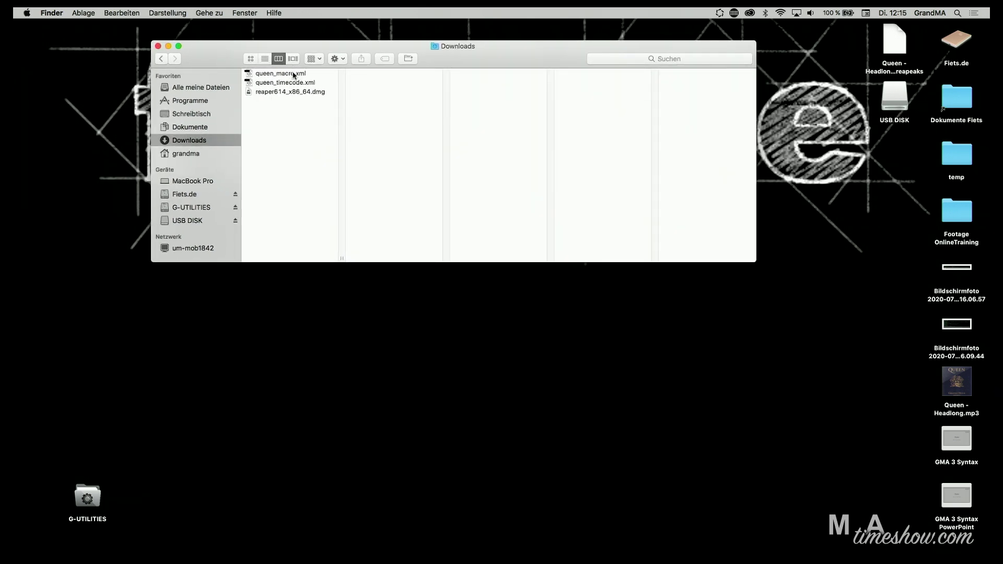
Step: Check the downloaded queen XML files and open the USB DISK's grandMA3 folder in a second window
{"action": "left_click", "coordinate": [293, 74]}
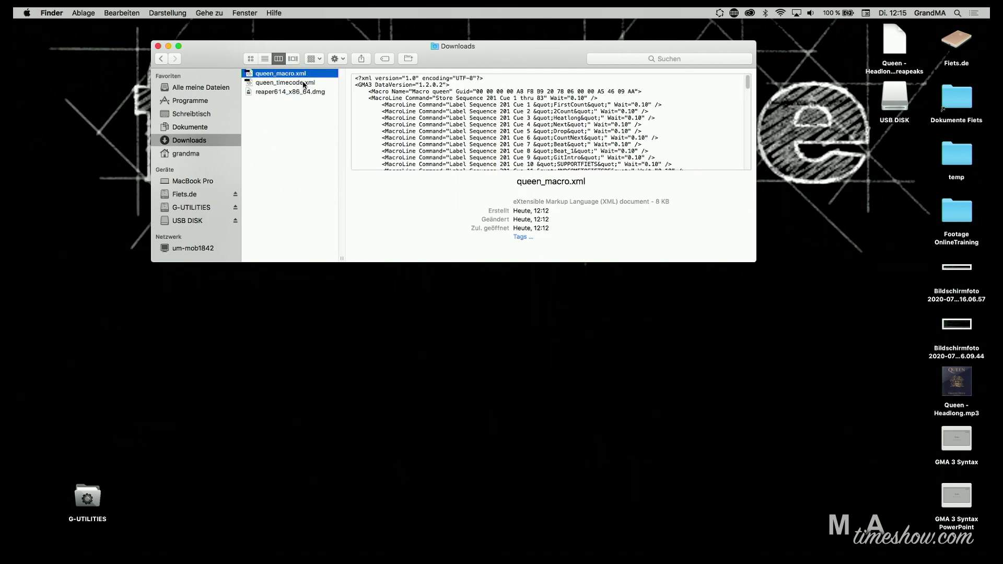
{"action": "left_click", "coordinate": [304, 84]}
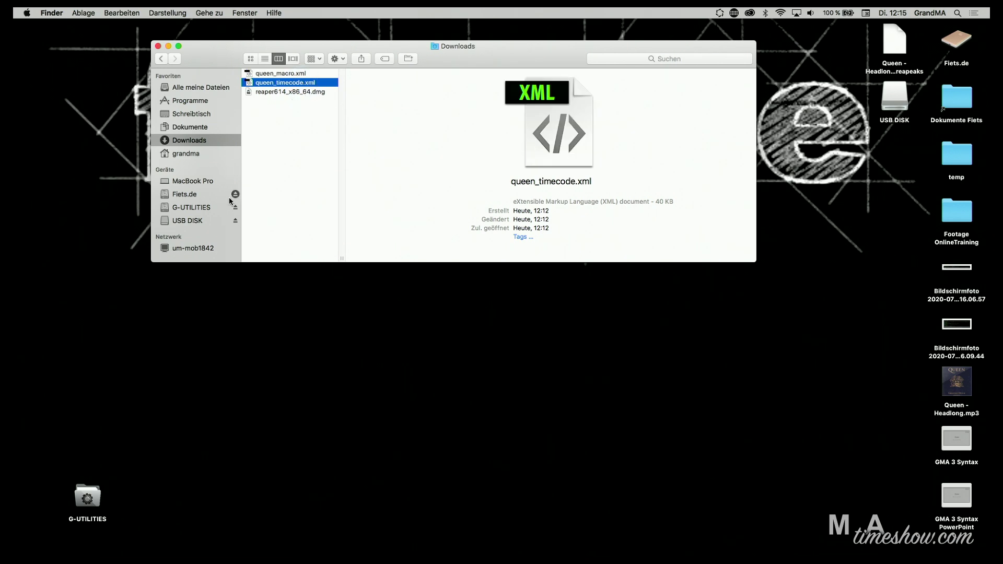
{"action": "left_click", "coordinate": [187, 221], "text": "super"}
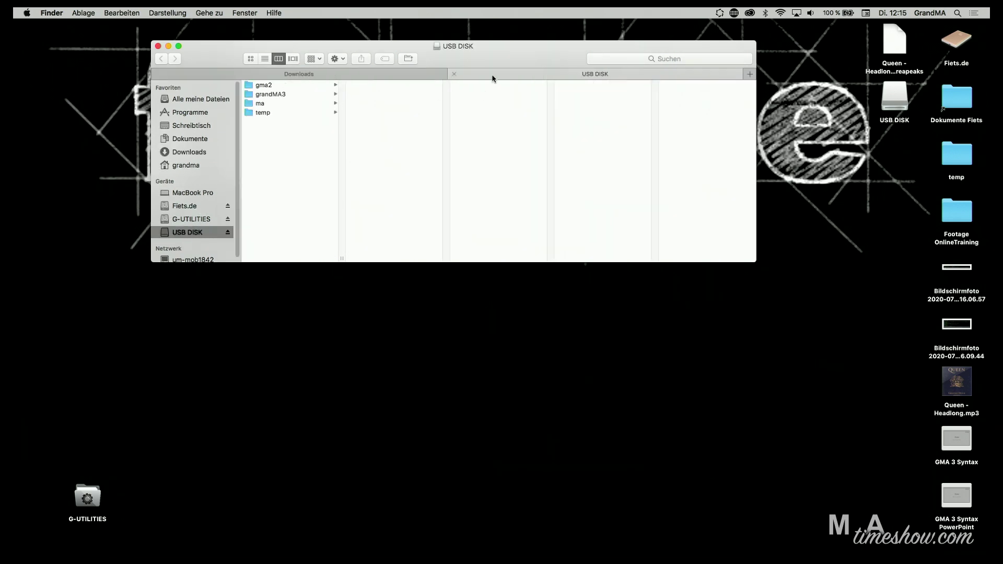
{"action": "left_click_drag", "start_coordinate": [173, 223], "coordinate": [283, 298]}
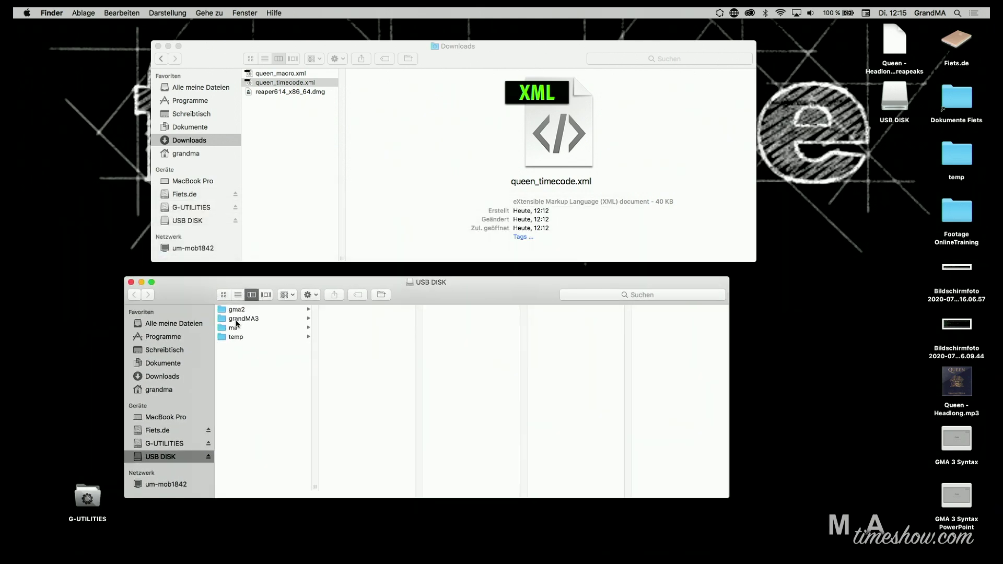
{"action": "left_click", "coordinate": [241, 323]}
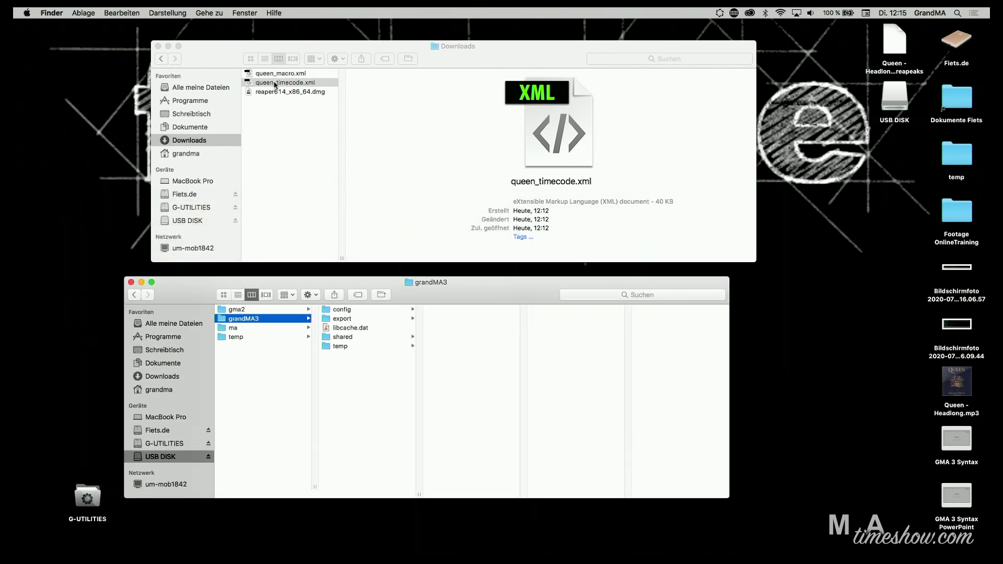
Step: Copy queen_timecode.xml into the grandMA3 folder and browse to shared > resource > lib_macros
{"action": "left_click_drag", "start_coordinate": [276, 85], "coordinate": [359, 373]}
{"action": "left_click", "coordinate": [357, 346]}
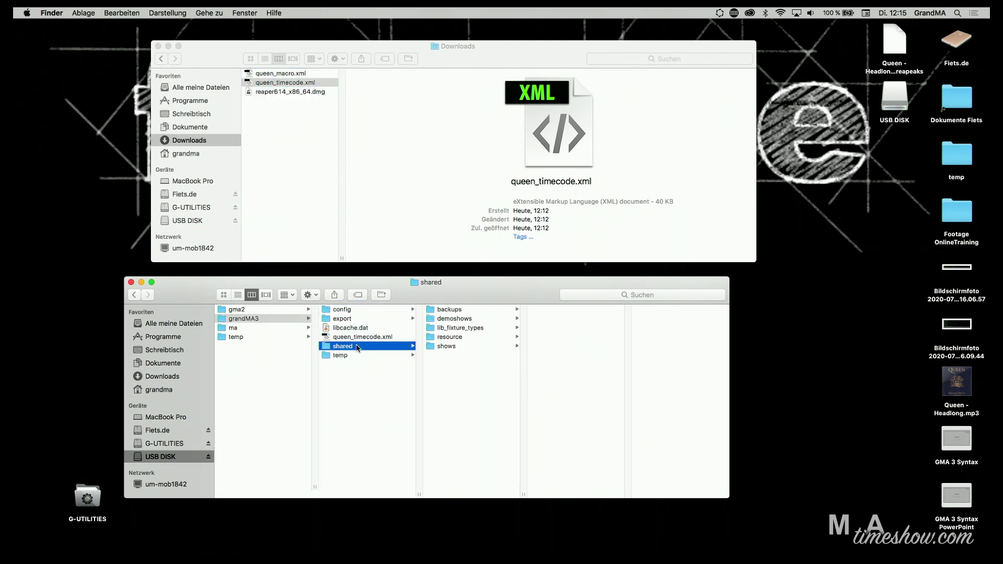
{"action": "left_click", "coordinate": [446, 338]}
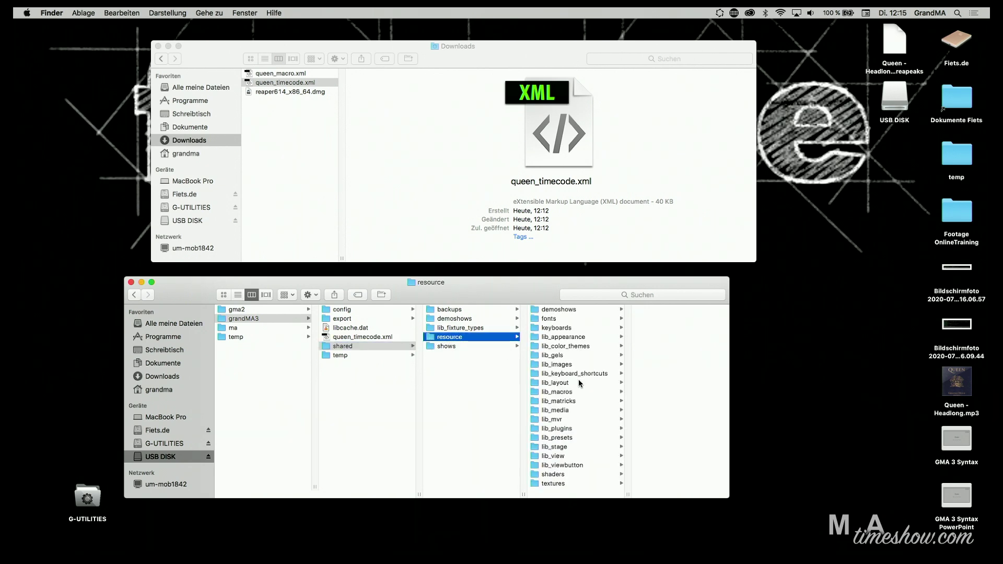
{"action": "left_click", "coordinate": [571, 393]}
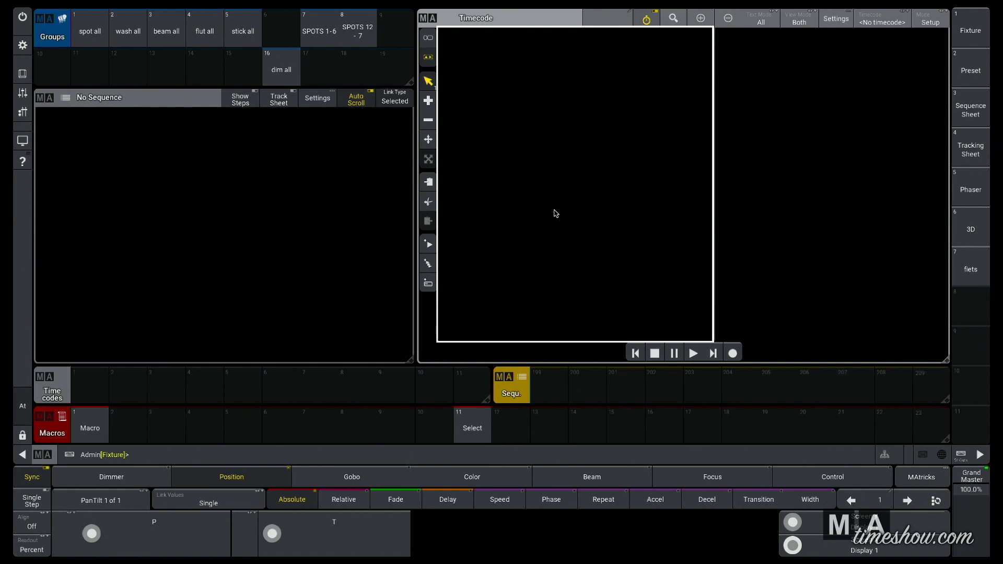
{"action": "left_click", "coordinate": [72, 387]}
{"action": "left_click", "coordinate": [548, 386]}
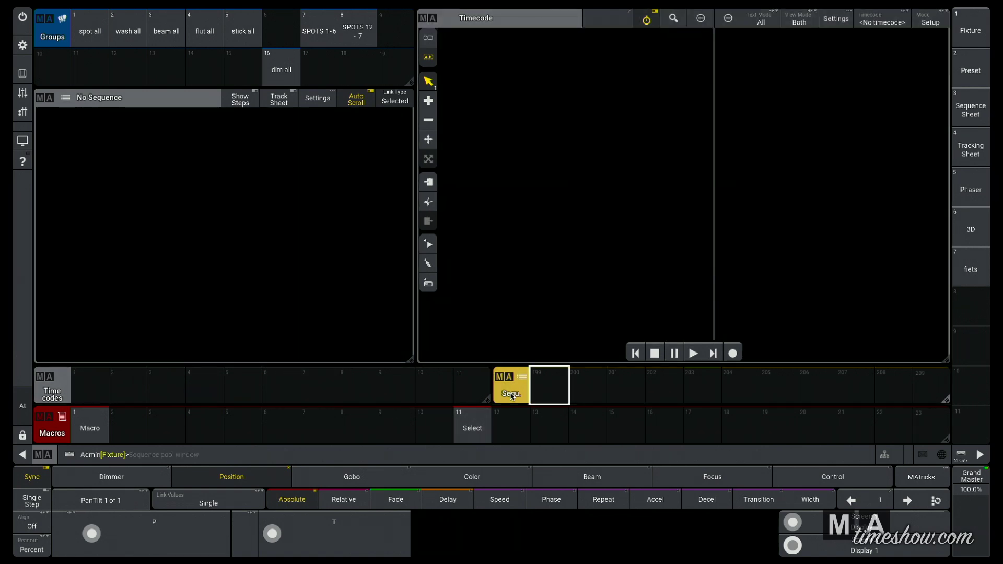
{"action": "left_click", "coordinate": [637, 389]}
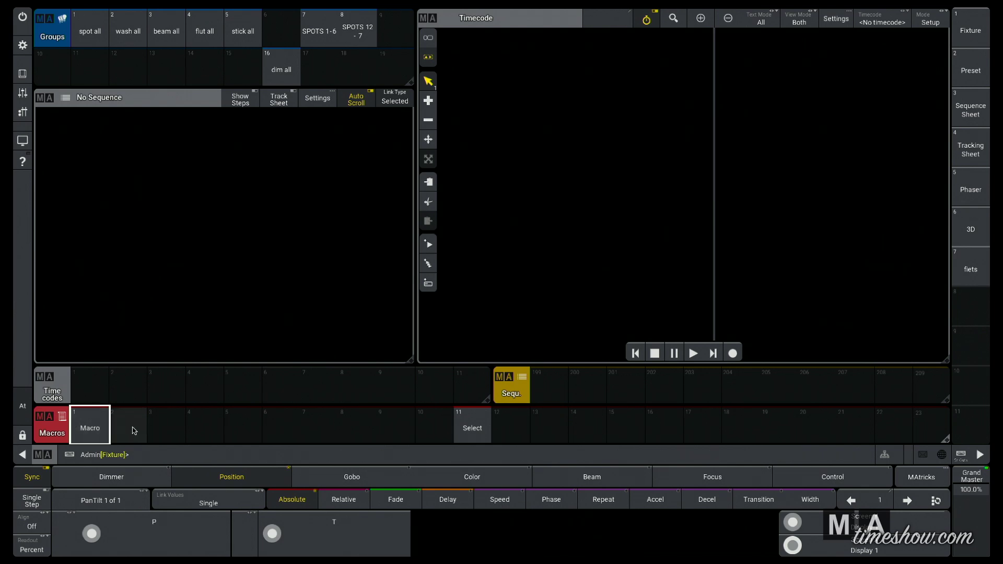
Step: Import queen_macro.xml from the USB DISK into Macro 2
{"action": "left_click", "coordinate": [133, 430]}
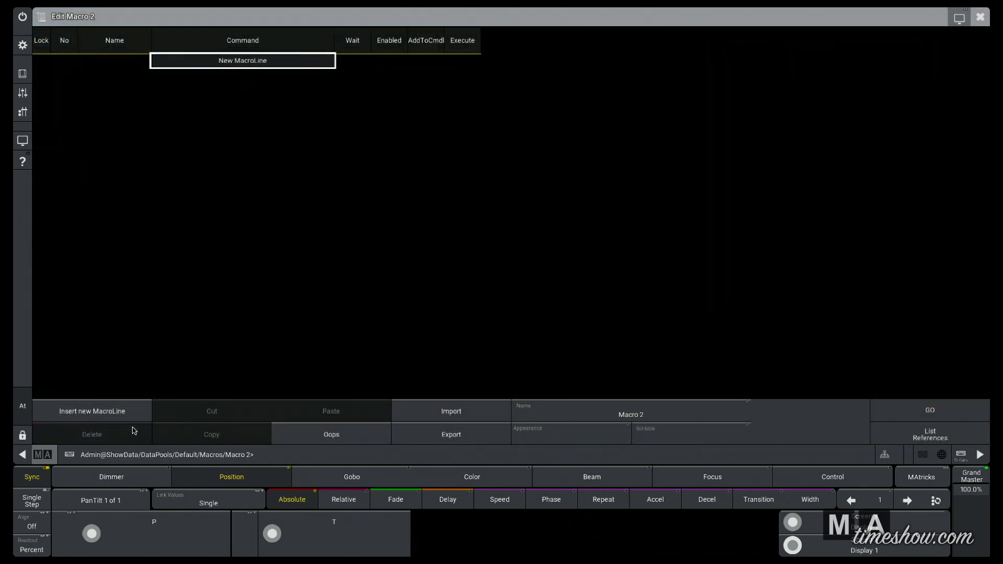
{"action": "left_click", "coordinate": [464, 413]}
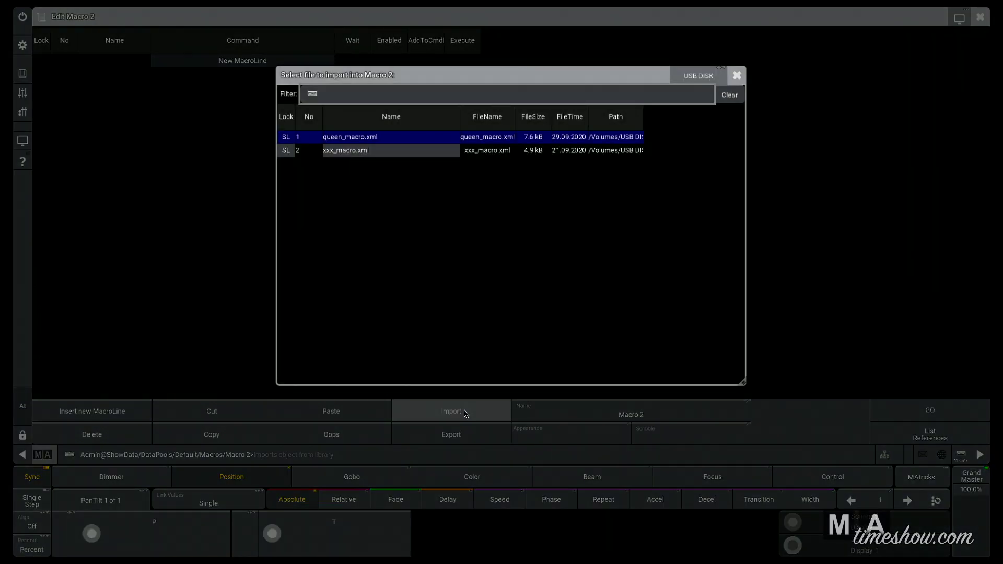
{"action": "left_click", "coordinate": [700, 77]}
{"action": "left_click", "coordinate": [703, 80]}
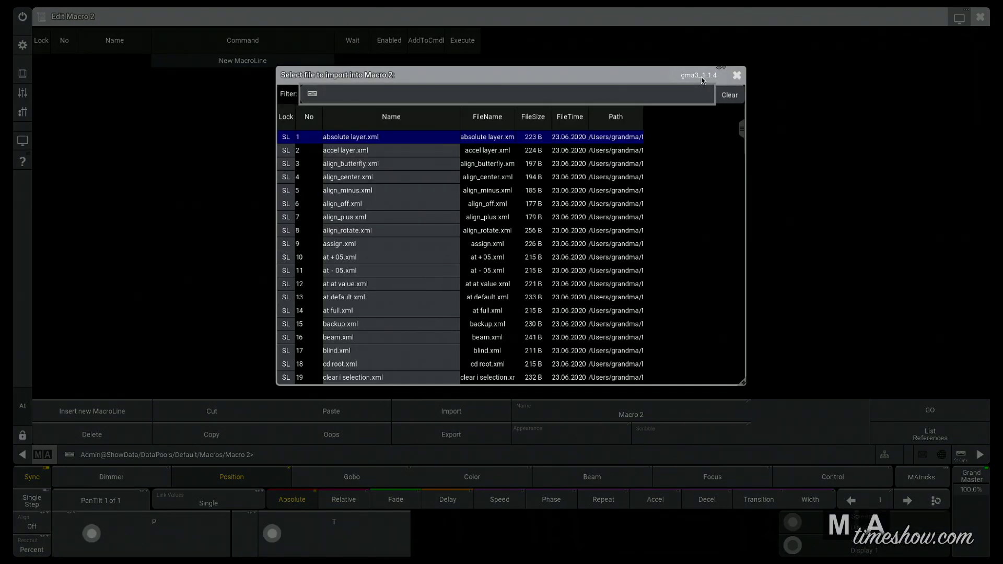
{"action": "left_click", "coordinate": [699, 76]}
{"action": "left_click", "coordinate": [702, 80]}
{"action": "left_click", "coordinate": [702, 80]}
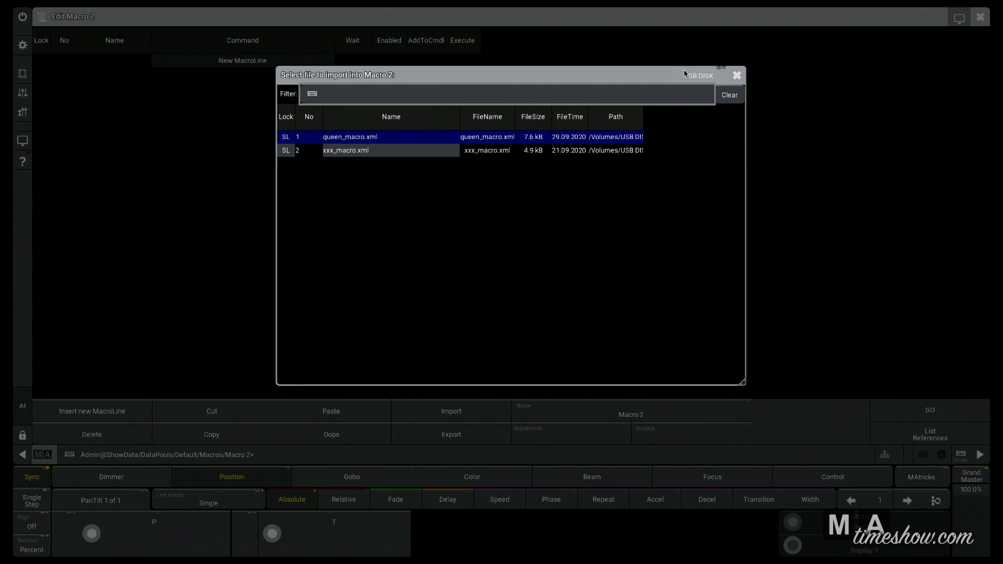
{"action": "left_click", "coordinate": [358, 143]}
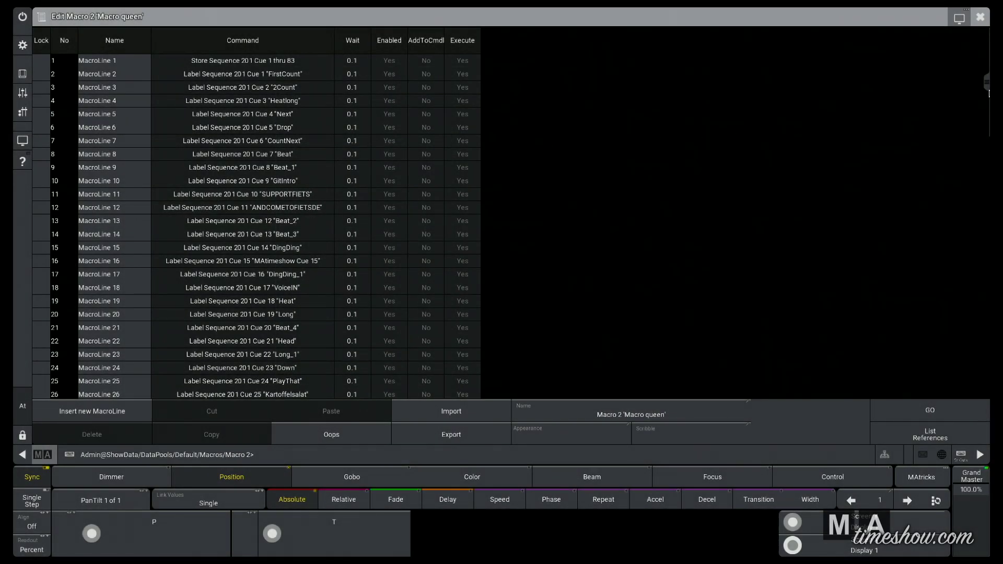
Step: Scroll to the end of Macro 2's imported lines, then close the Edit Macro window
{"action": "left_click_drag", "start_coordinate": [987, 90], "coordinate": [968, 357]}
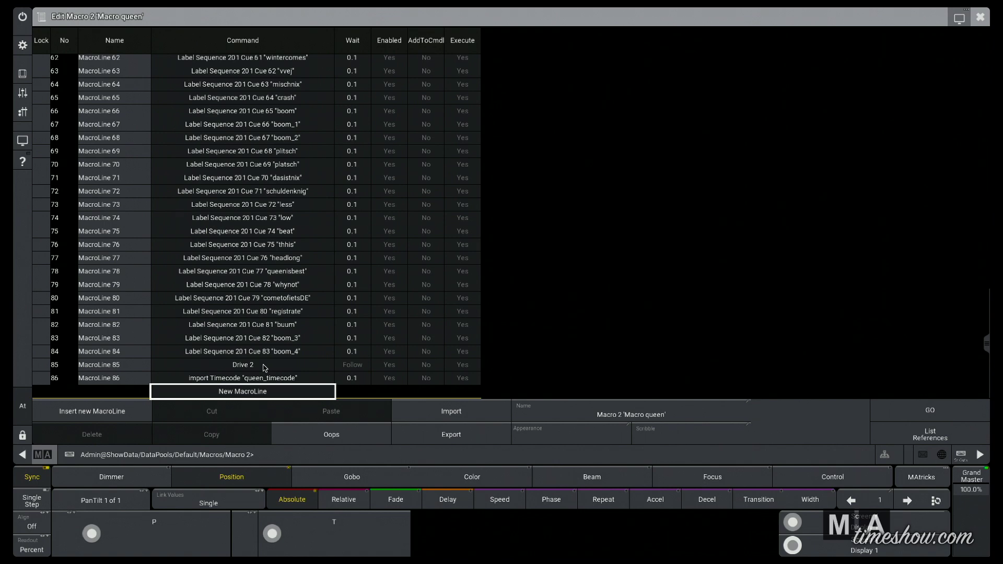
{"action": "left_click", "coordinate": [978, 18]}
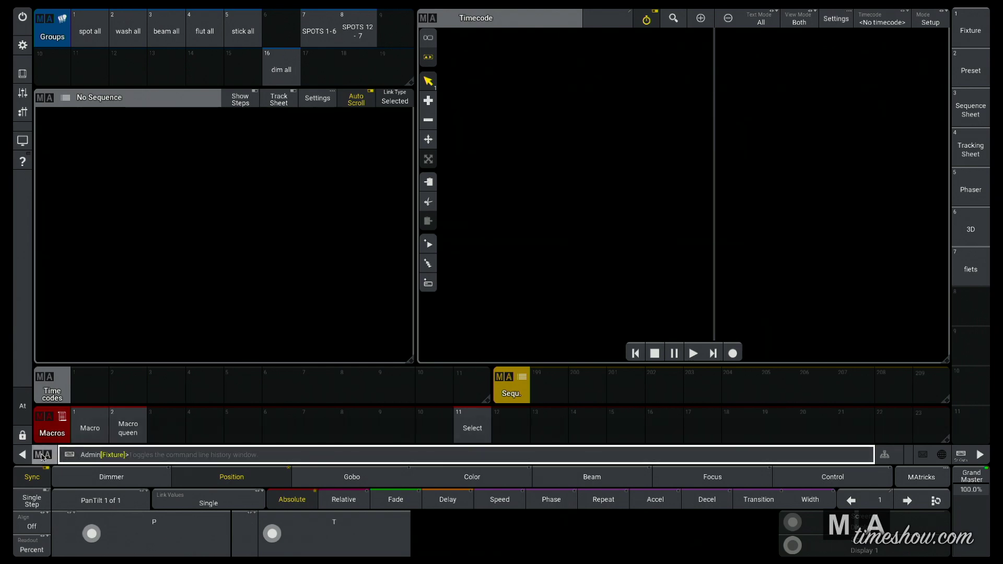
{"action": "left_click", "coordinate": [141, 455]}
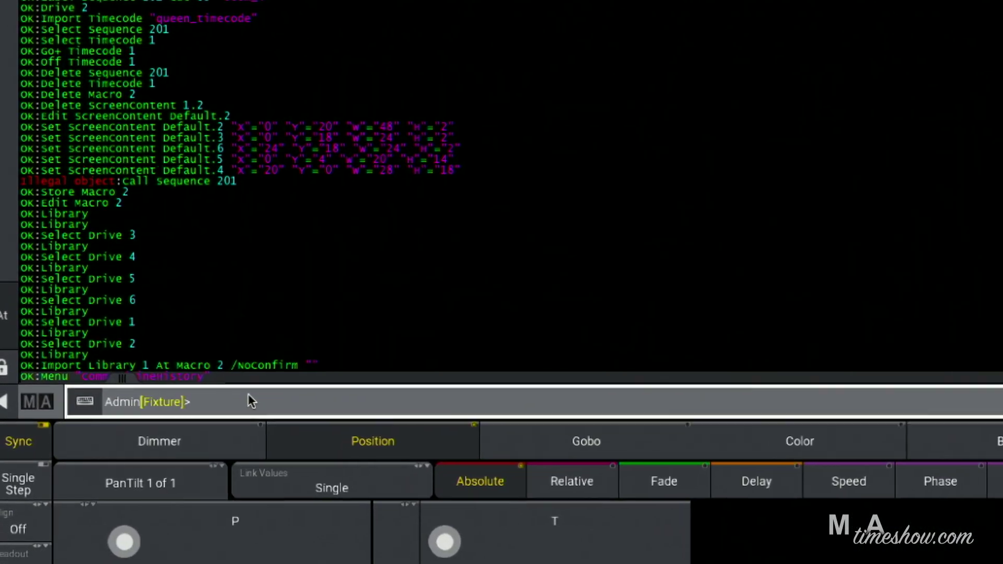
{"action": "type", "text": "list dr"}
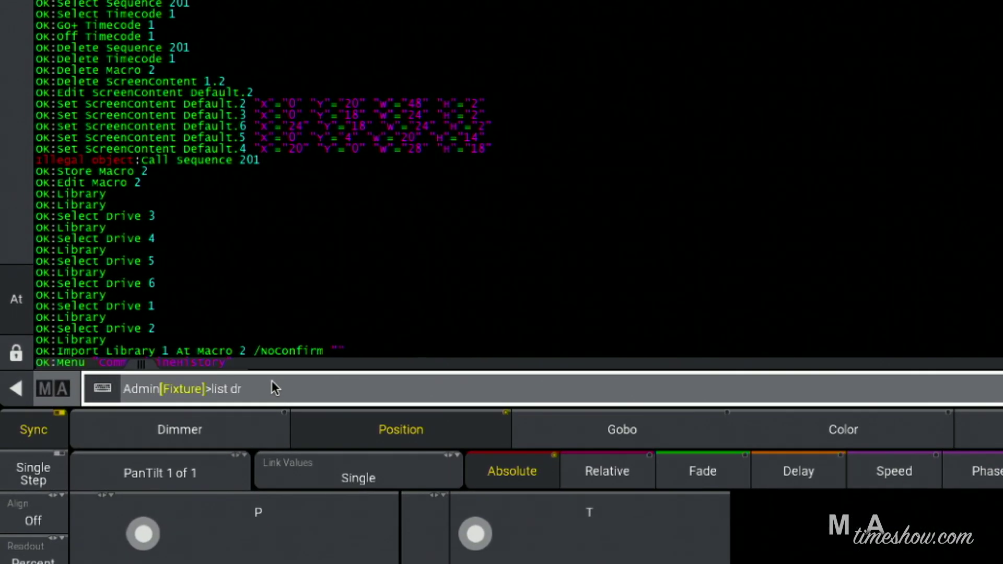
{"action": "type", "text": "iv"}
{"action": "key", "text": "Return"}
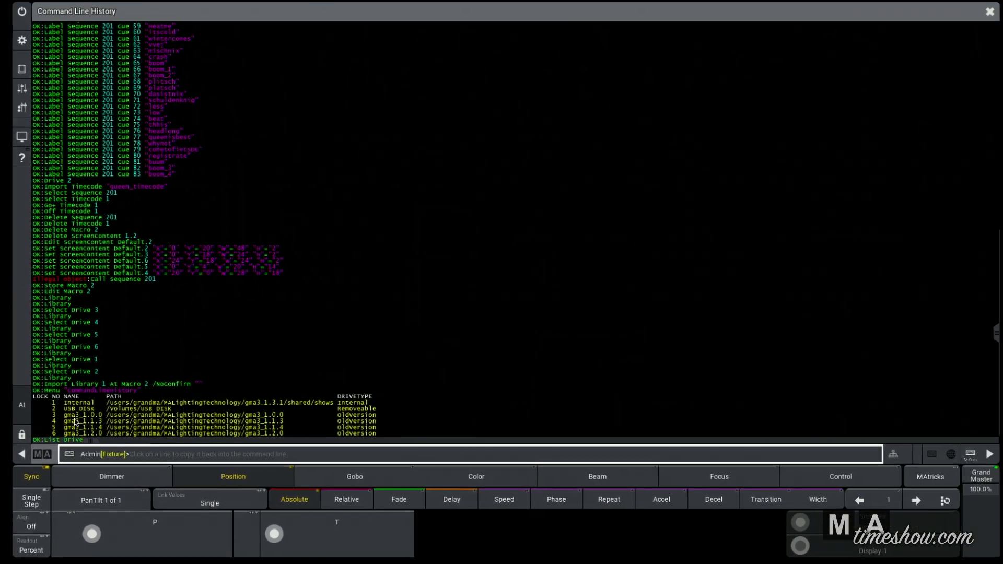
{"action": "left_click", "coordinate": [984, 13]}
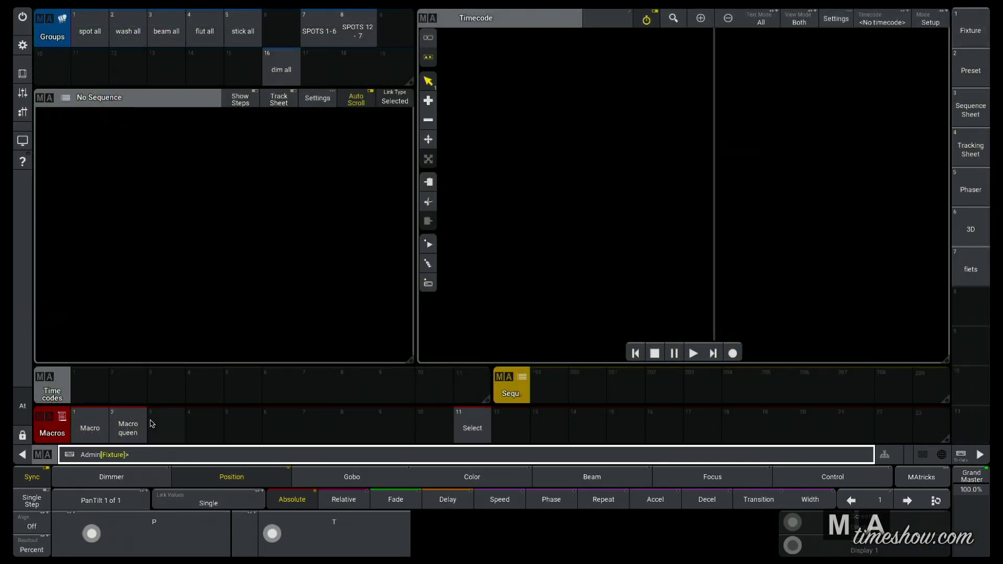
{"action": "right_click", "coordinate": [149, 424]}
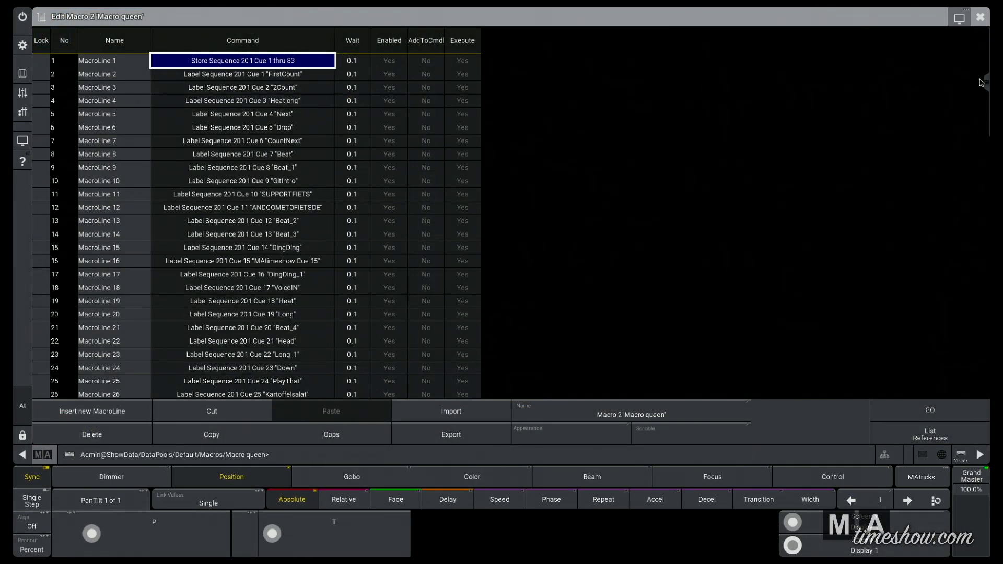
{"action": "left_click_drag", "start_coordinate": [983, 84], "coordinate": [985, 360]}
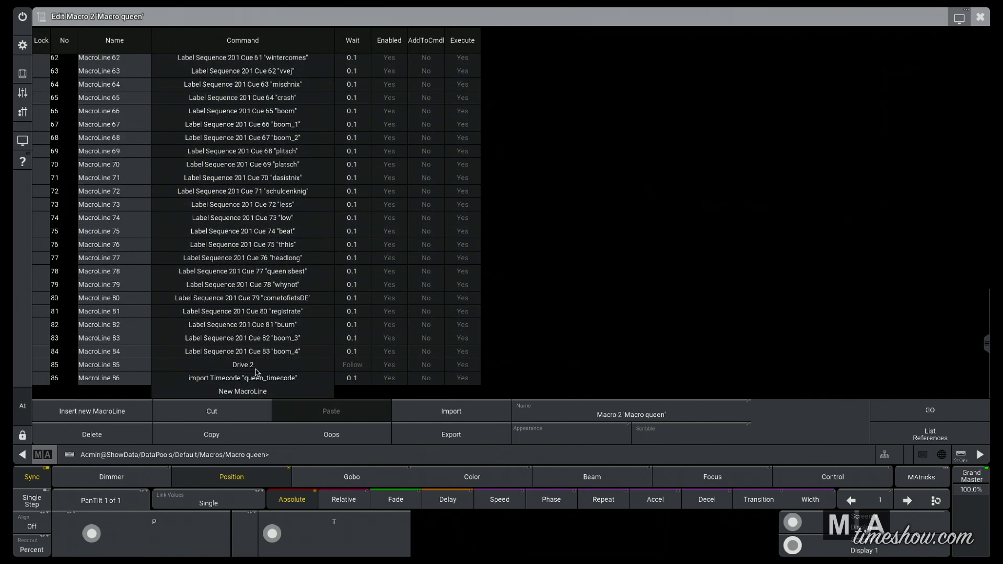
{"action": "left_click", "coordinate": [980, 16]}
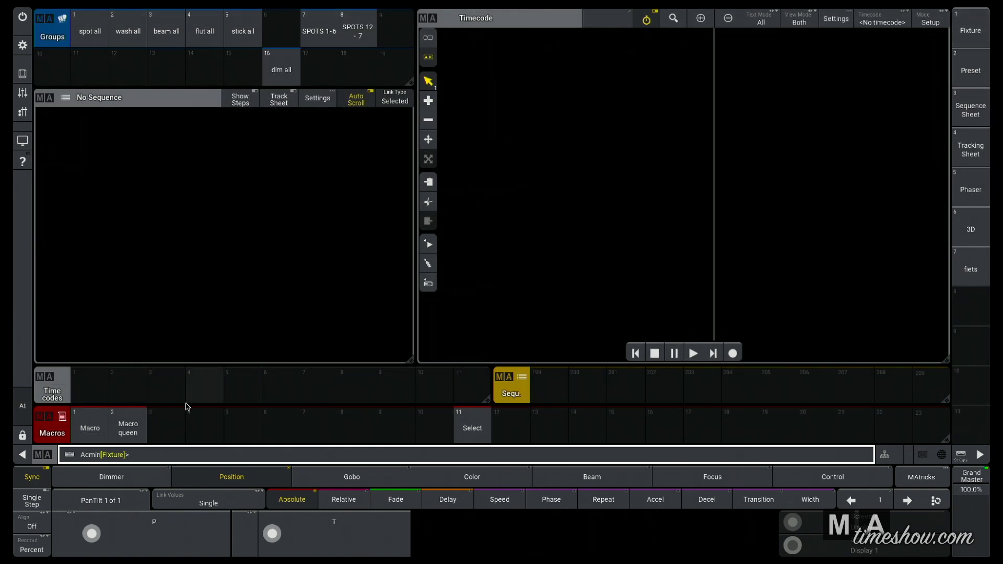
Step: Run Macro queen, view Sequence 201's cues in the sheet, and select the queen timecode
{"action": "left_click", "coordinate": [128, 429]}
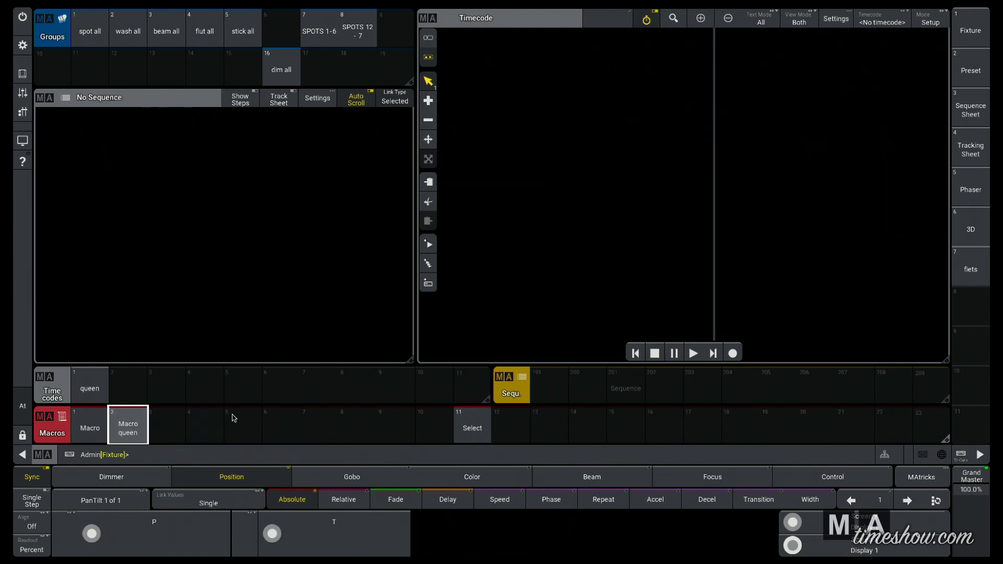
{"action": "left_click", "coordinate": [626, 389]}
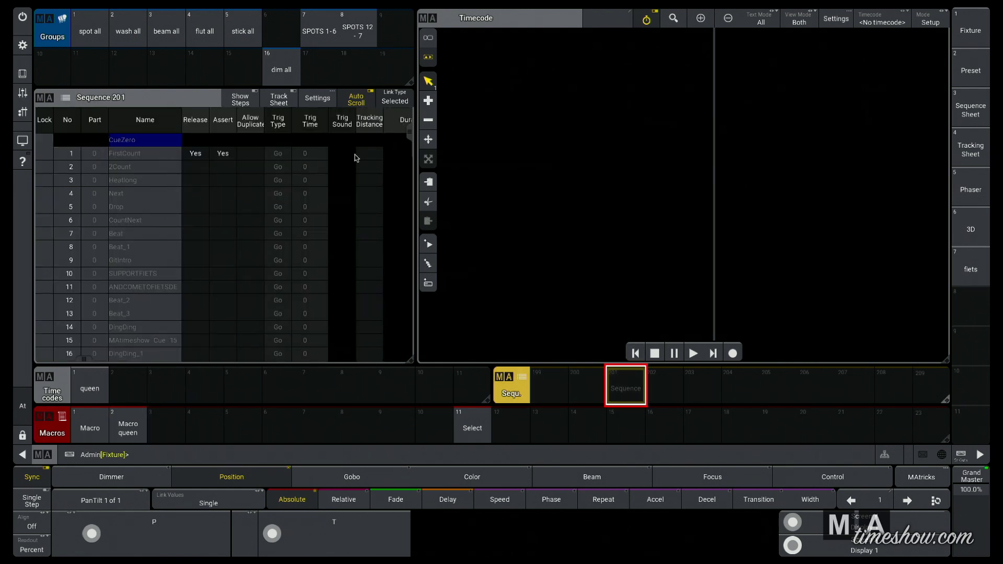
{"action": "mouse_move", "coordinate": [409, 137]}
{"action": "left_mouse_down"}
{"action": "mouse_move", "coordinate": [409, 349]}
{"action": "mouse_move", "coordinate": [409, 120]}
{"action": "left_mouse_up"}
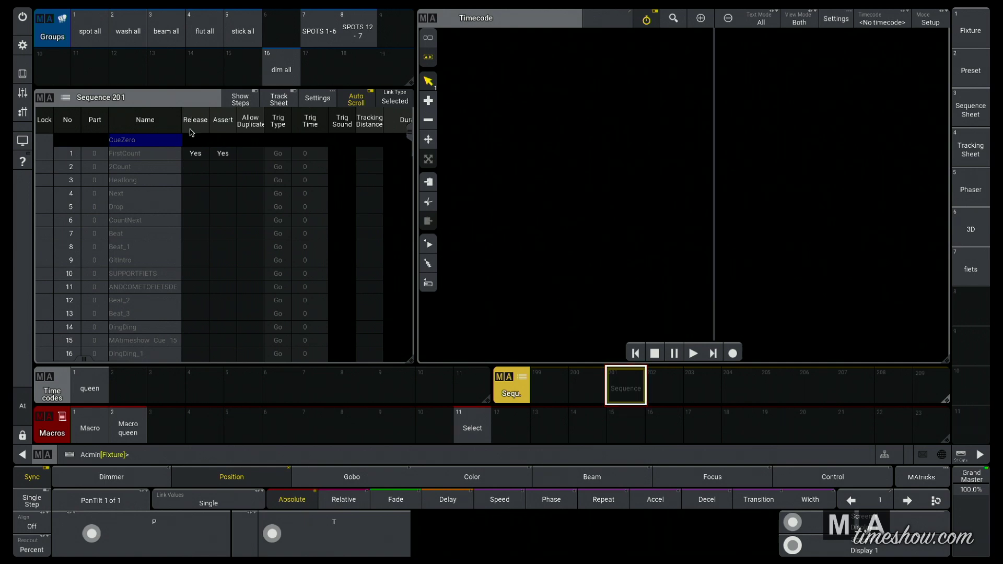
{"action": "left_click", "coordinate": [79, 385]}
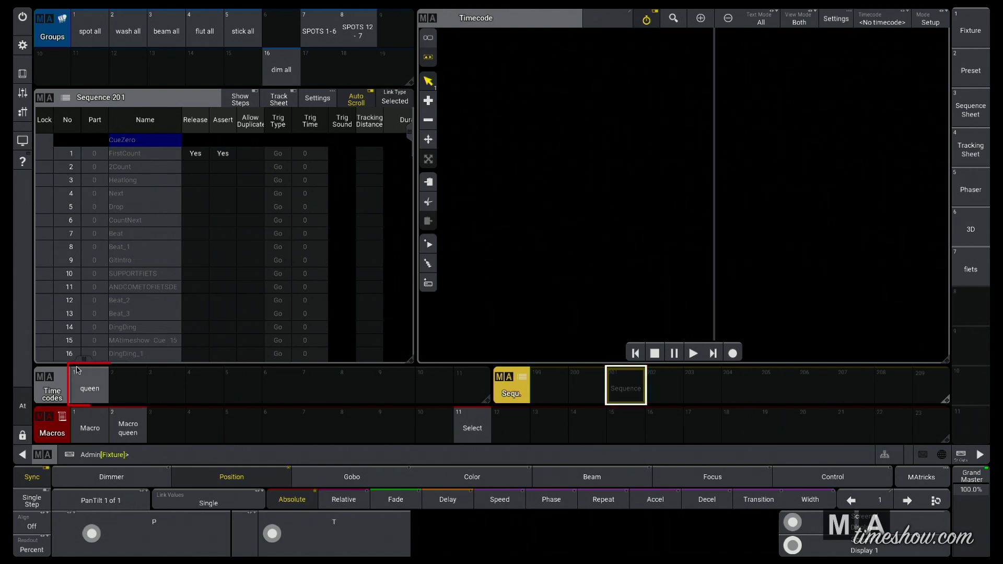
Step: Open the queen timecode, toggle View Mode Text/Both, and play it to fire Sequence 201 cues
{"action": "left_click", "coordinate": [90, 392]}
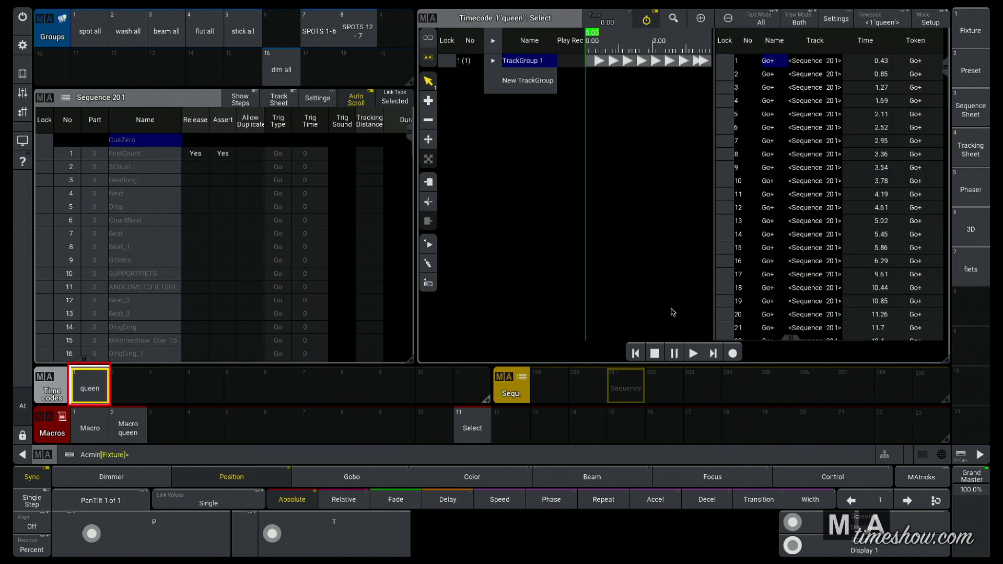
{"action": "left_click_drag", "start_coordinate": [787, 338], "coordinate": [856, 333]}
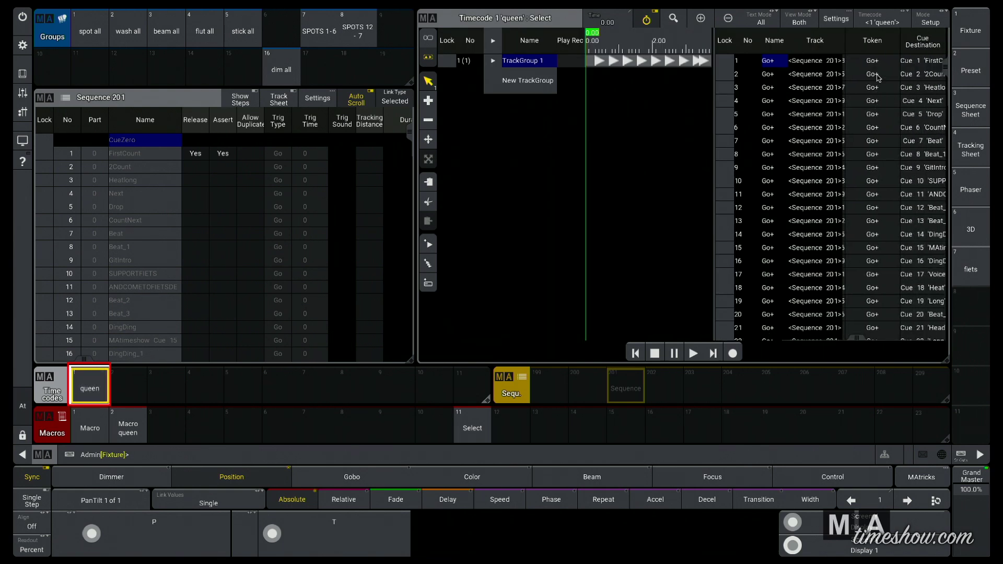
{"action": "left_click", "coordinate": [805, 25]}
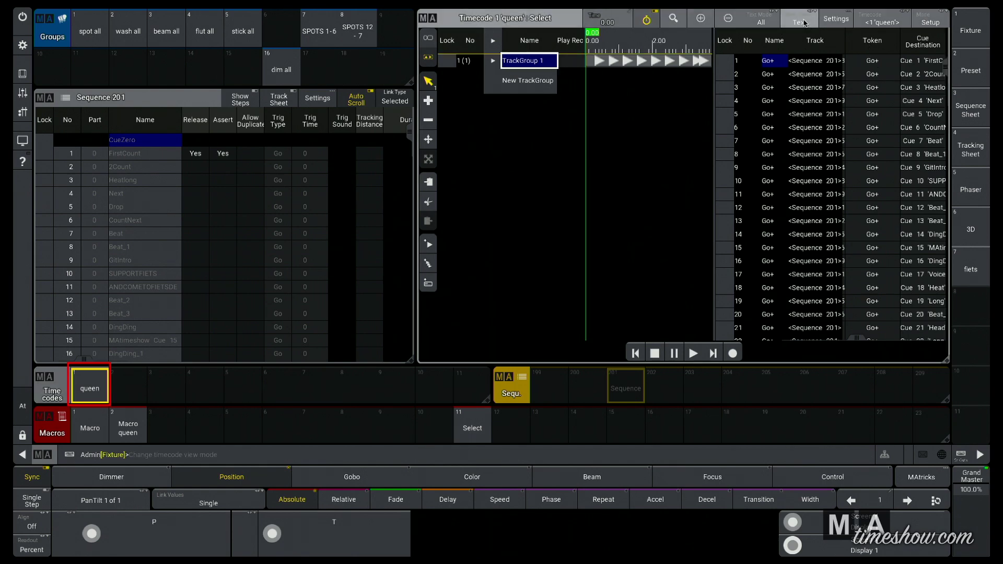
{"action": "left_click", "coordinate": [803, 23]}
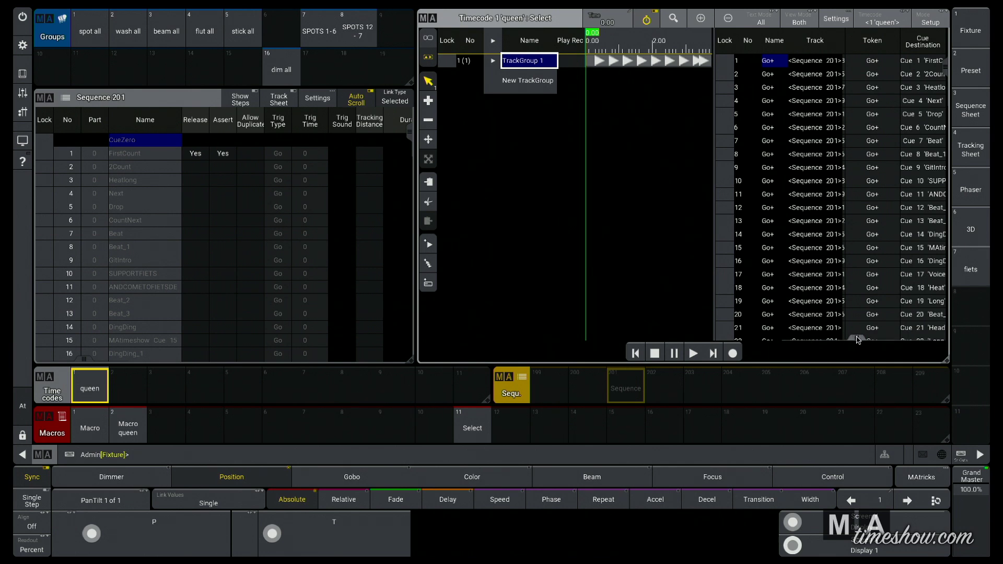
{"action": "left_click_drag", "start_coordinate": [860, 340], "coordinate": [879, 338]}
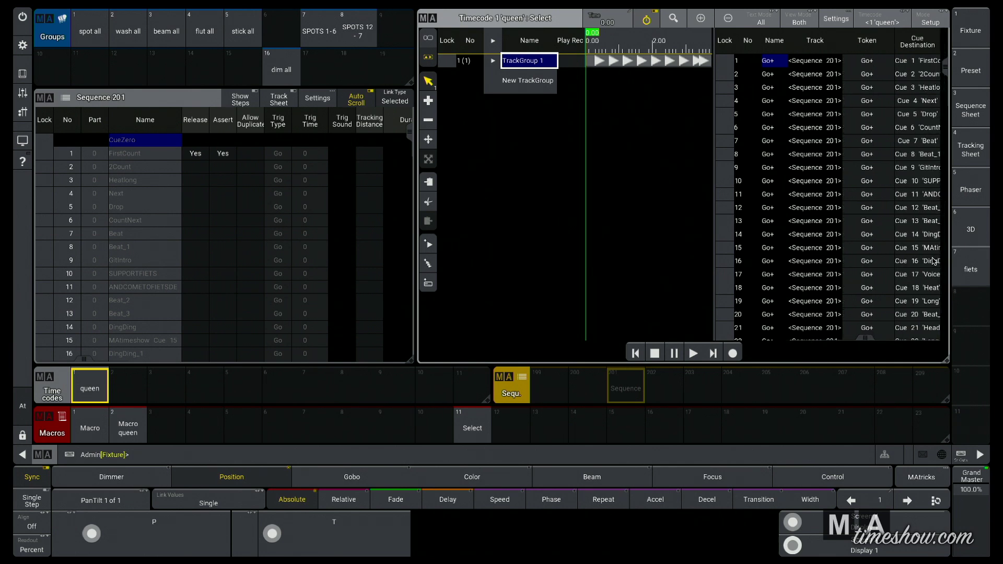
{"action": "left_click", "coordinate": [693, 354]}
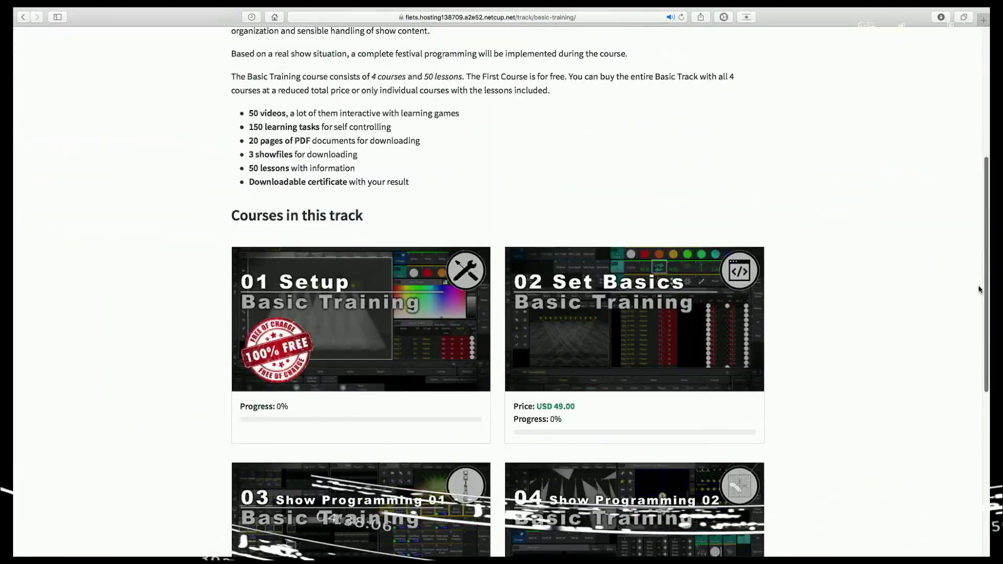
Step: Scroll the Basic Training page and open the 03 Show Programming 01 course
{"action": "scroll", "coordinate": [967, 327], "scroll_direction": "down", "scroll_amount": 2}
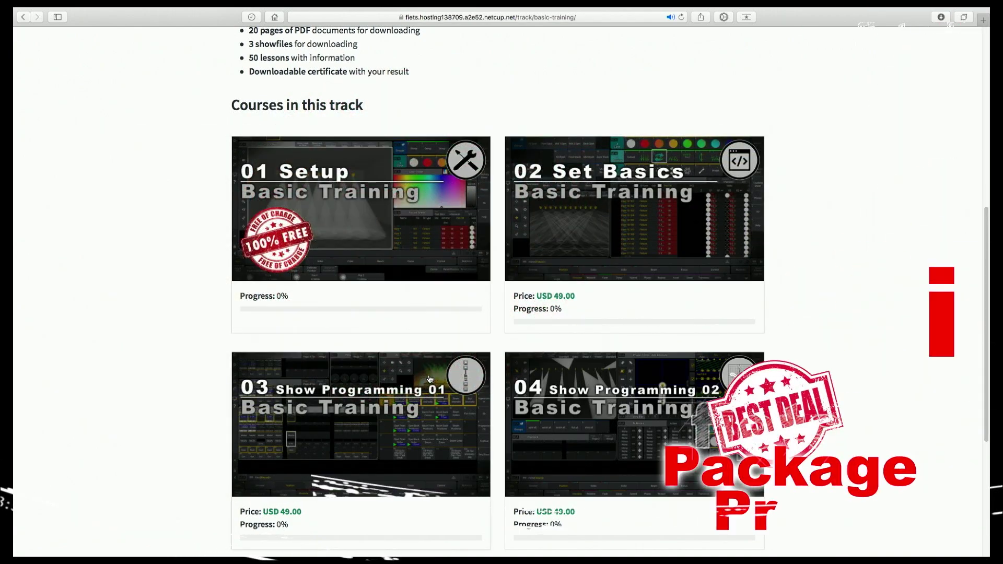
{"action": "left_click", "coordinate": [338, 426]}
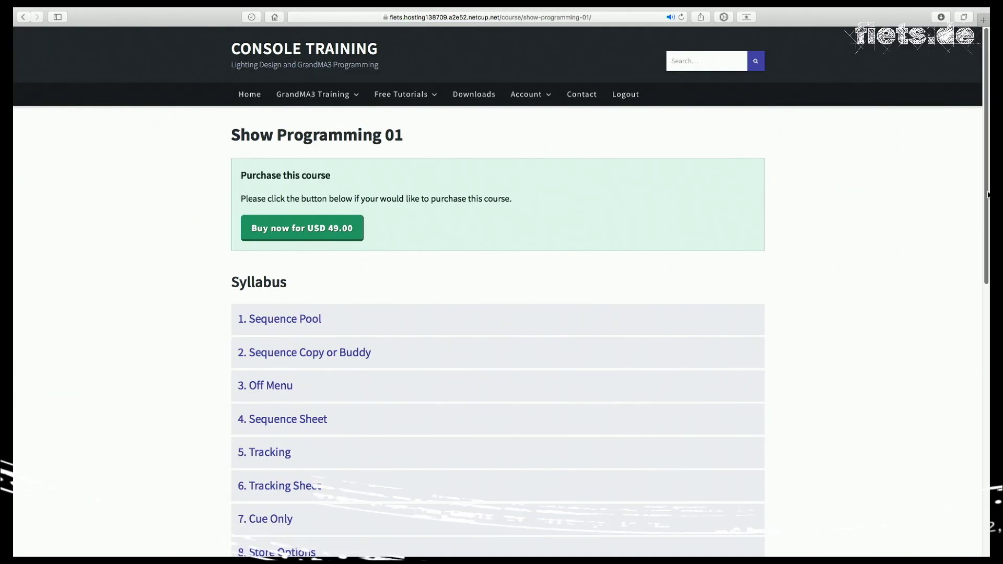